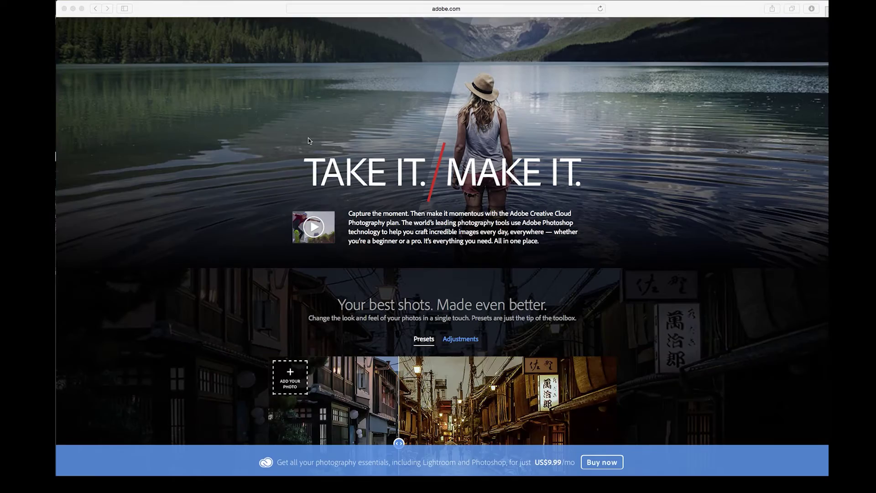
pyautogui.scroll(4, 309, 141)
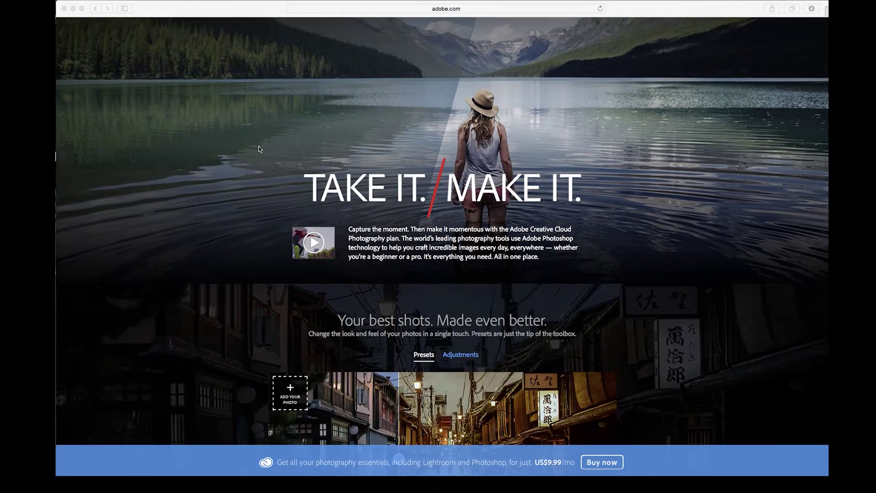
pyautogui.scroll(-20, 259, 149)
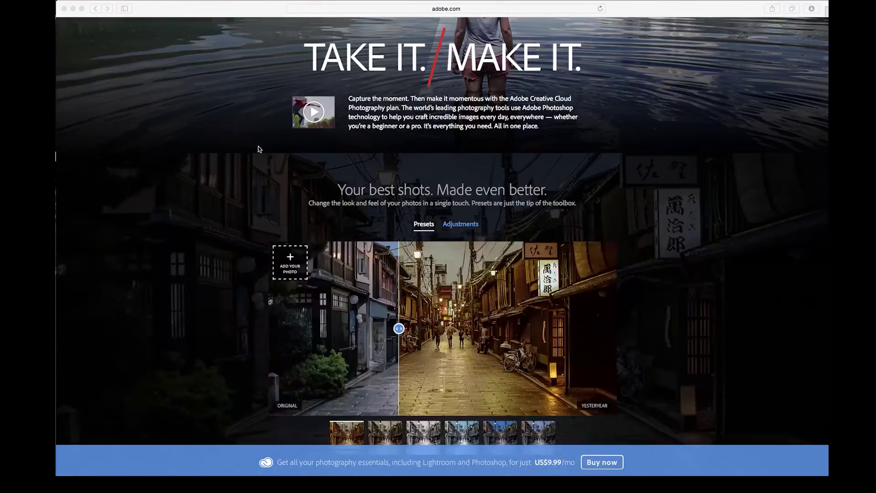
pyautogui.scroll(-15, 258, 149)
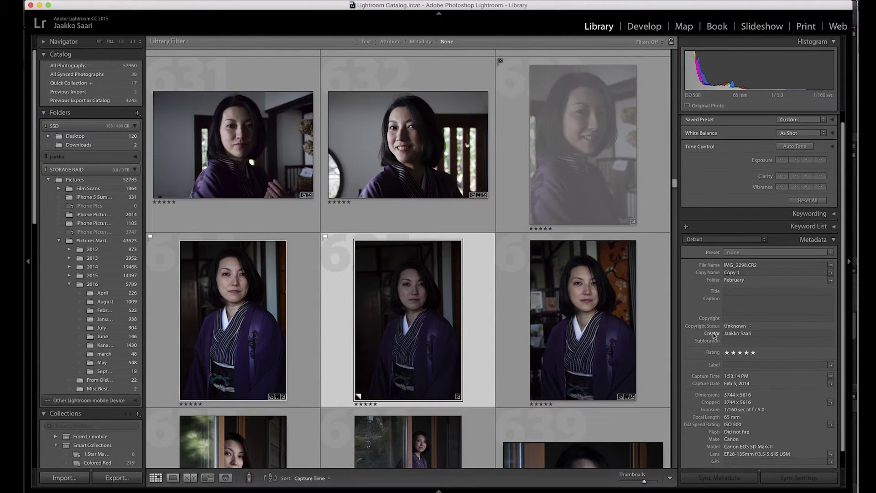
# Flag the kimono portrait IMG_2298 (the brighter original) as a pick and the side-lit portrait IMG_2272 as rejected.
pyautogui.scroll(-1, 715, 336)
pyautogui.scroll(-1, 714, 336)
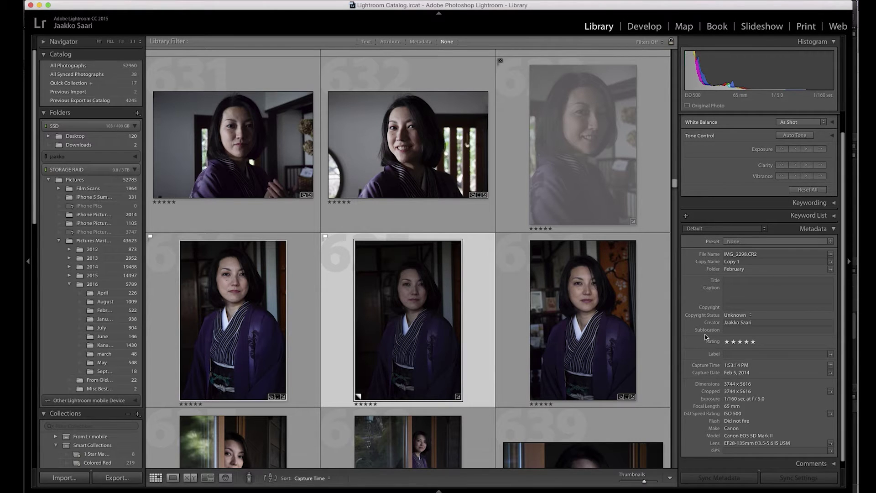
pyautogui.click(287, 330)
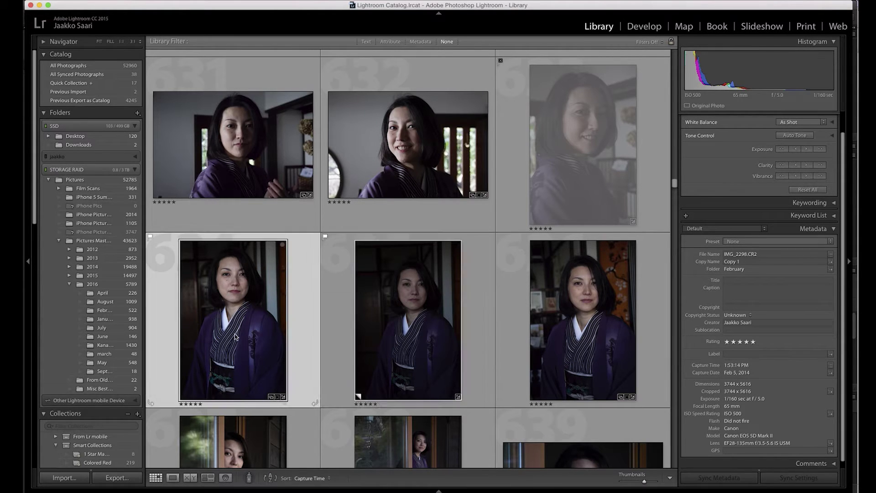
pyautogui.click(536, 222)
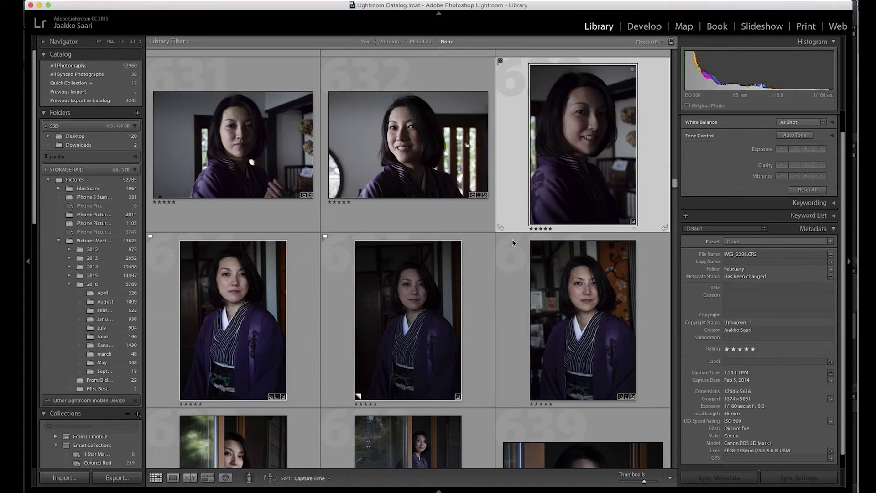
pyautogui.click(218, 309)
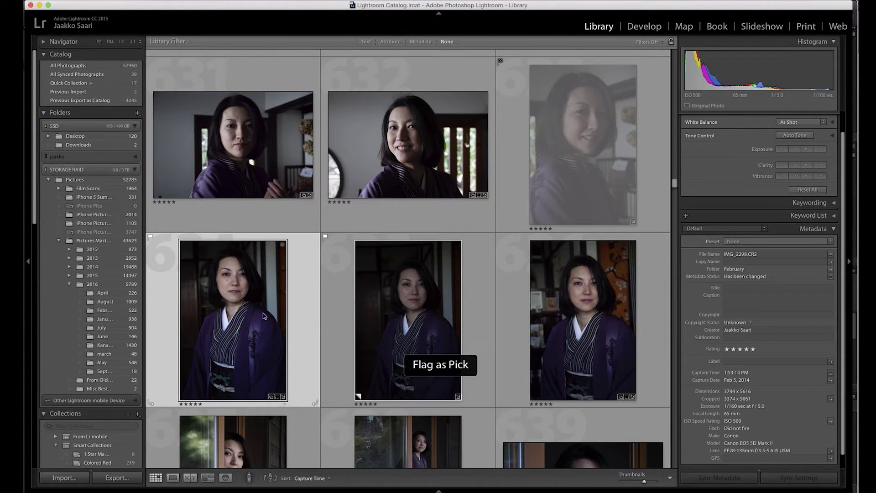
pyautogui.click(534, 205)
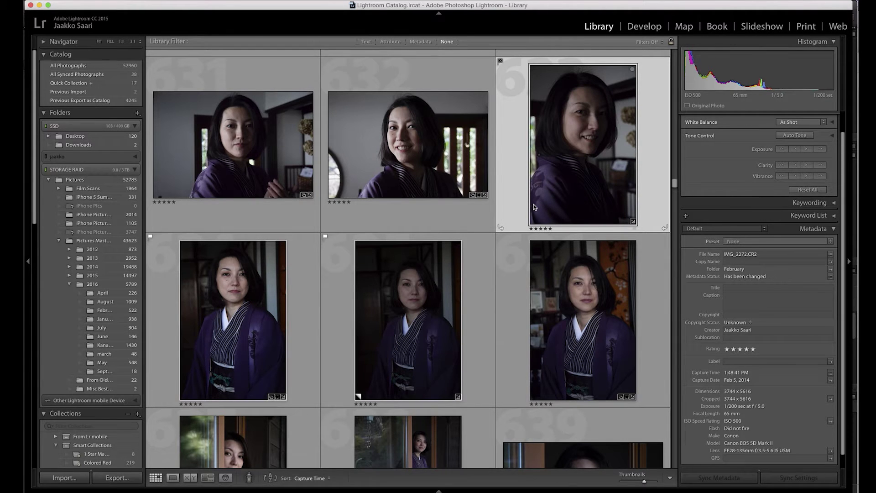
pyautogui.press('x')
# Flag the landscape-format portrait numbered 631 as rejected.
pyautogui.click(450, 299)
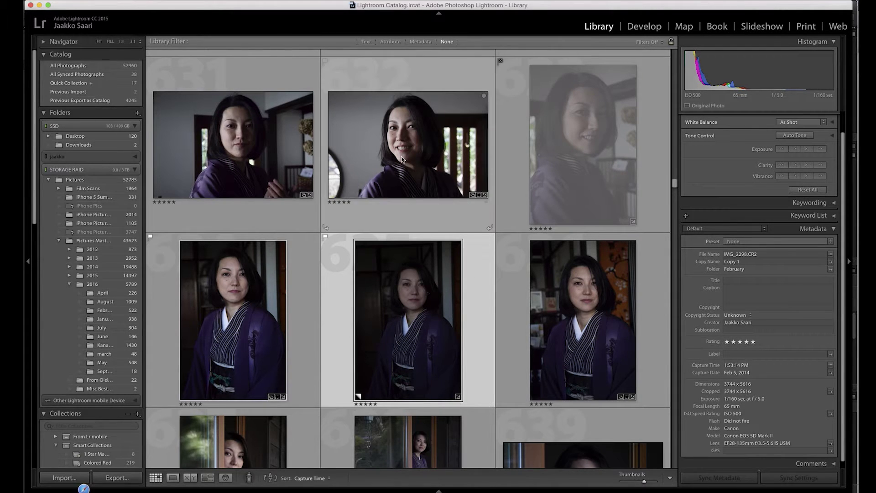
pyautogui.click(291, 161)
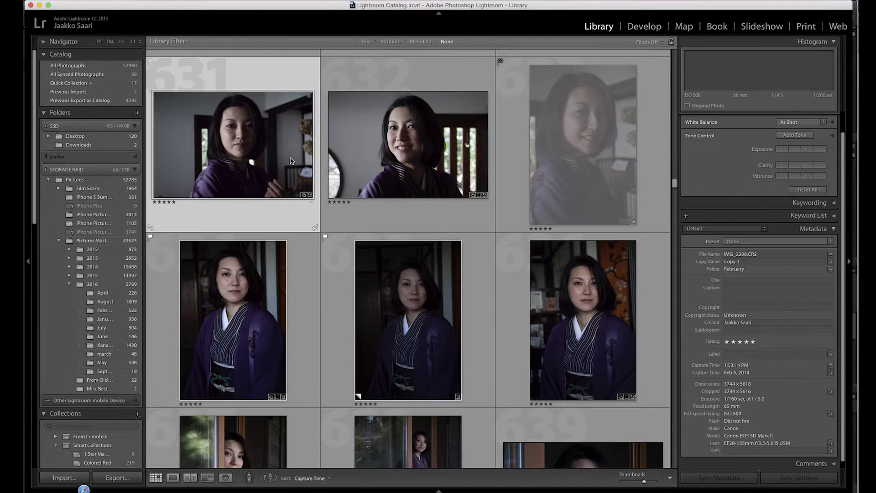
pyautogui.press('Right')
pyautogui.click(217, 171)
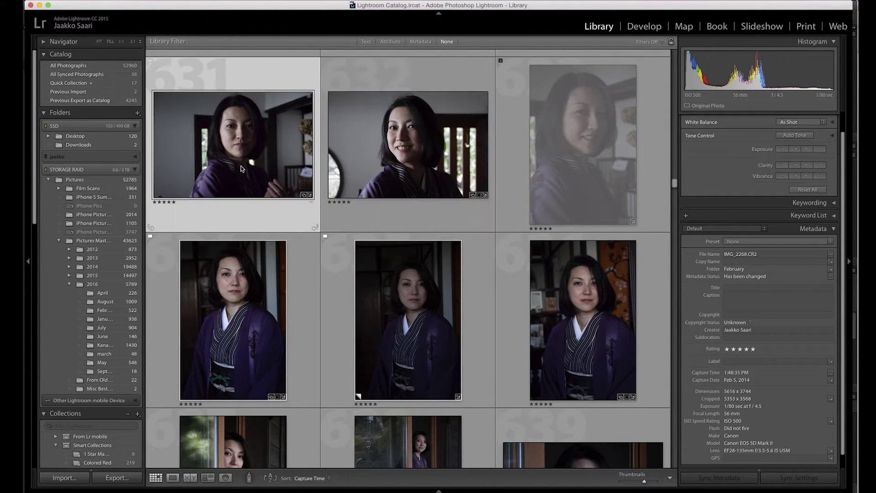
pyautogui.press('x')
# Flag all three portraits in the row starting with number 631 as picks.
pyautogui.click(386, 164)
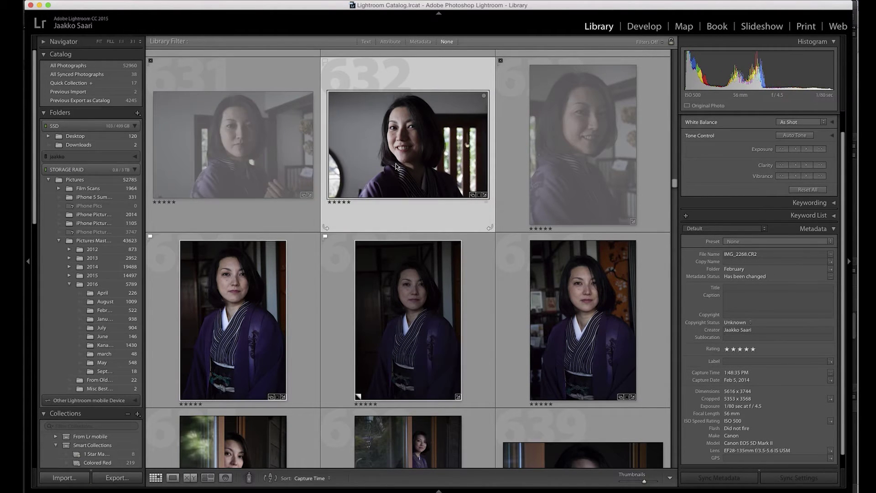
pyautogui.press('p')
pyautogui.click(266, 161)
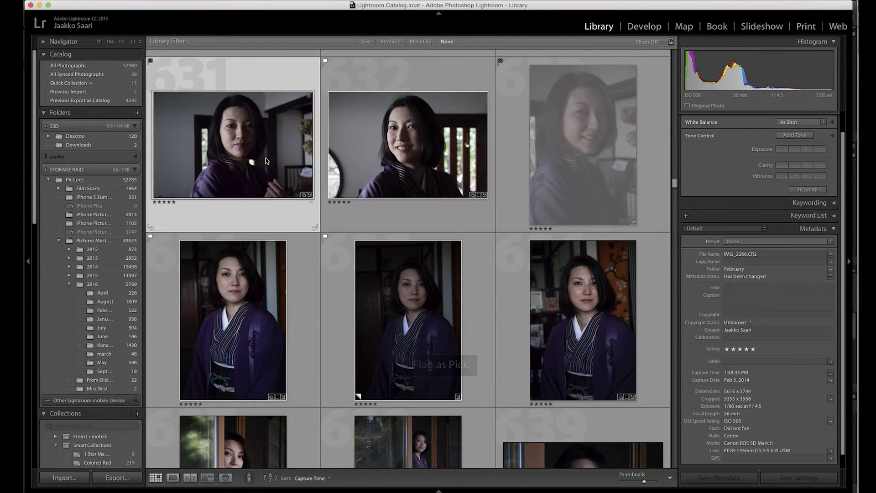
pyautogui.hotkey('shift', 'u')
pyautogui.press('Right')
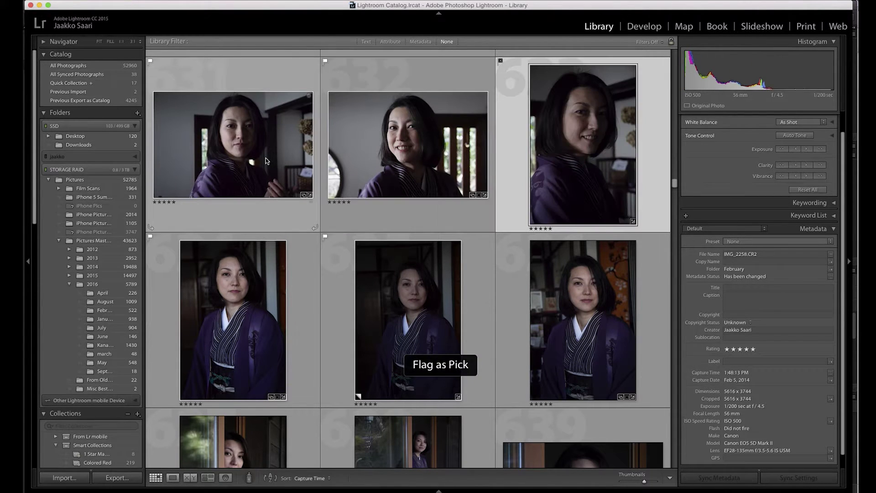
pyautogui.press('p')
# View the brighter IMG_2298 portrait enlarged, return to the thumbnail grid and select its darker virtual copy.
pyautogui.doubleClick(266, 307)
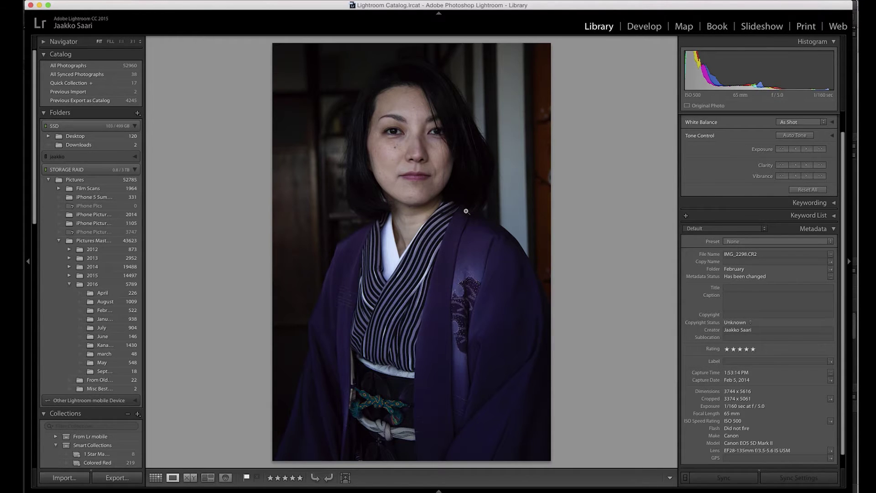
pyautogui.press('g')
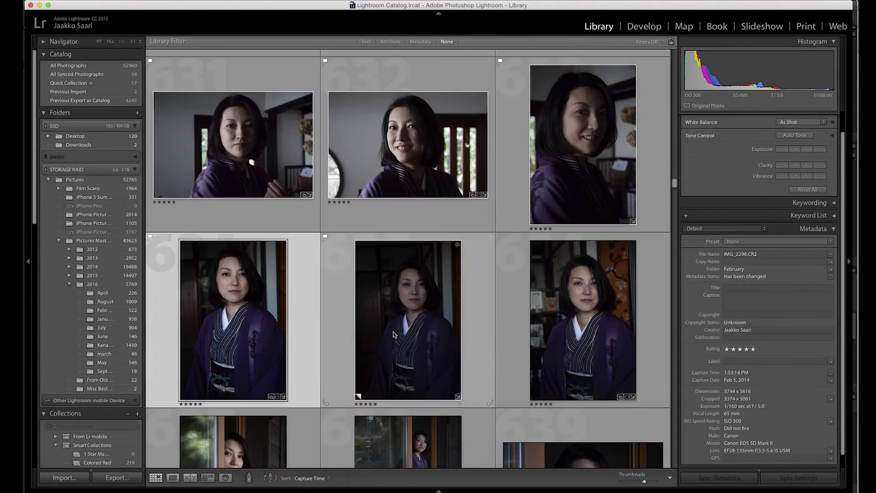
pyautogui.click(402, 320)
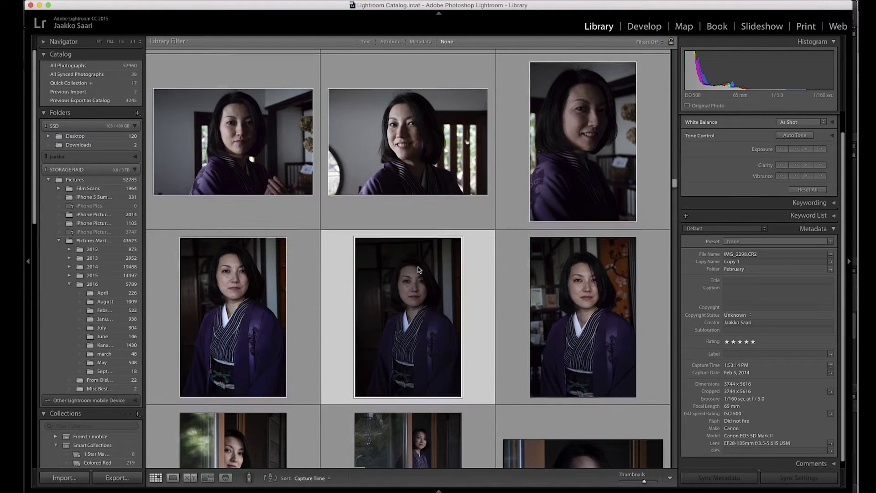
# Select the full-length doorway photo and portrait 639, raise their exposure one small step and lower it by the same amount.
pyautogui.scroll(-3, 419, 270)
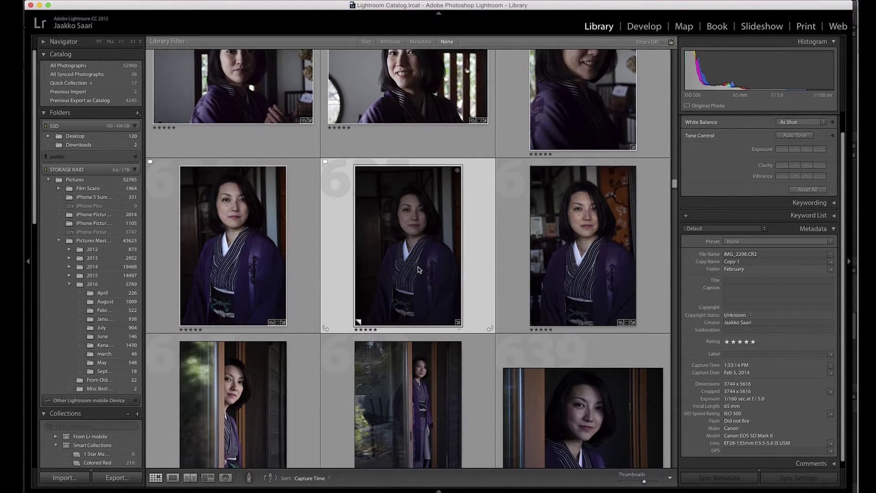
pyautogui.scroll(-2, 418, 270)
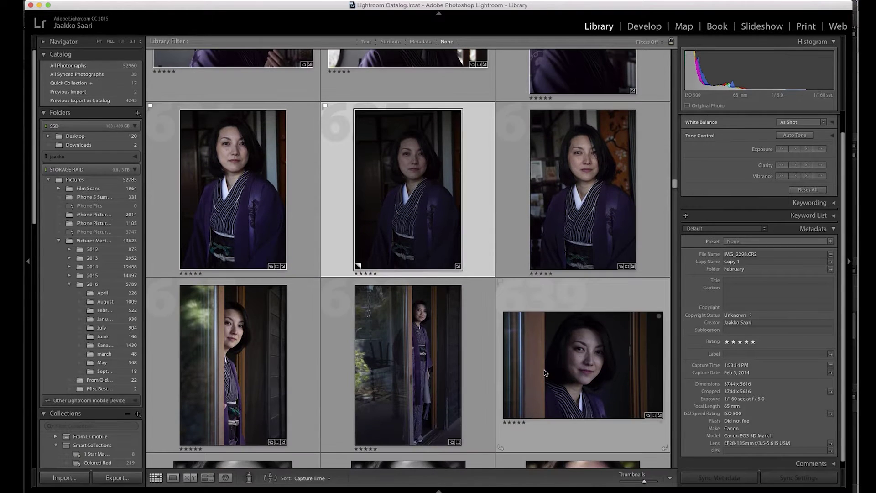
pyautogui.click(550, 368)
pyautogui.keyDown('super'); pyautogui.click(411, 363); pyautogui.keyUp('super')
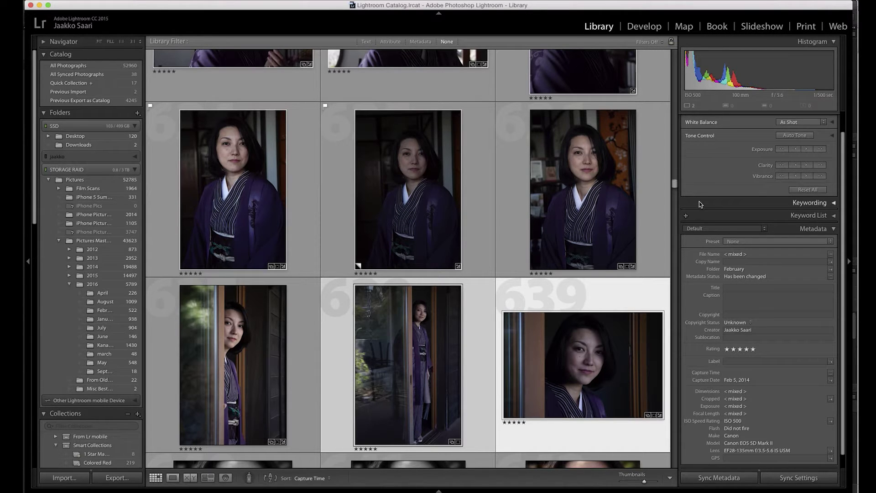
pyautogui.click(808, 150)
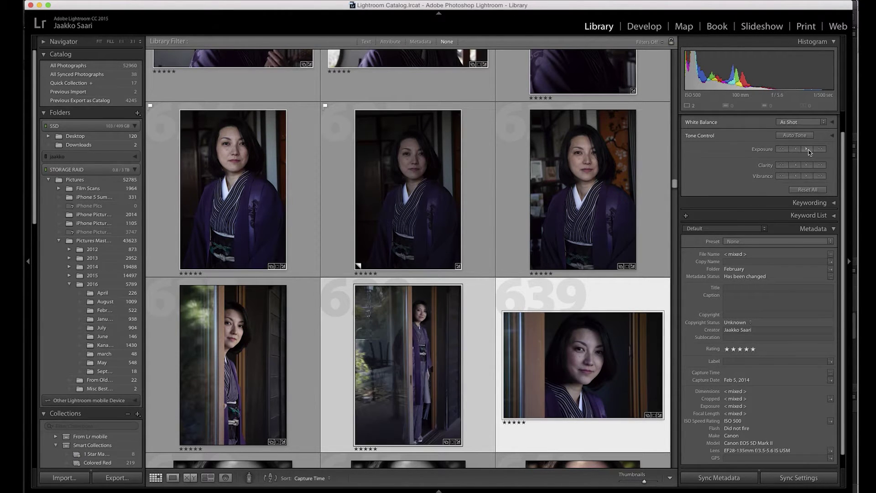
pyautogui.click(796, 149)
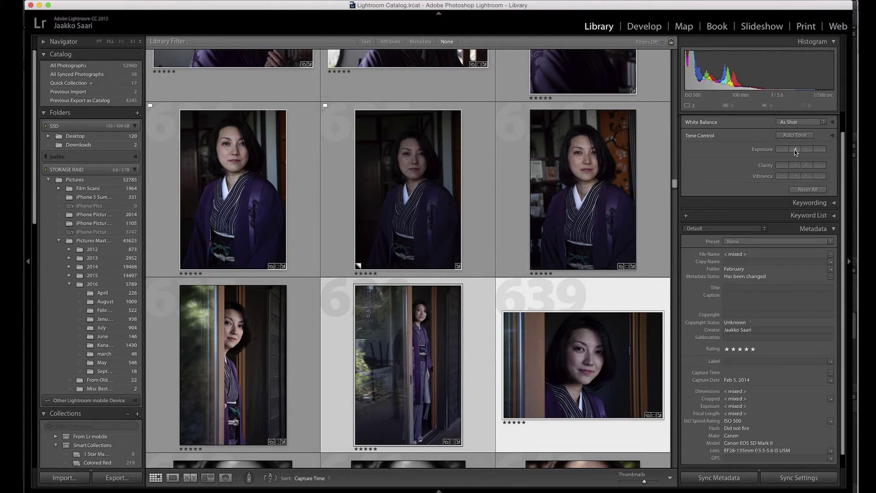
# Open the darker virtual copy of the IMG_2298 kimono portrait in the Develop module.
pyautogui.scroll(-3, 463, 338)
pyautogui.scroll(-3, 463, 339)
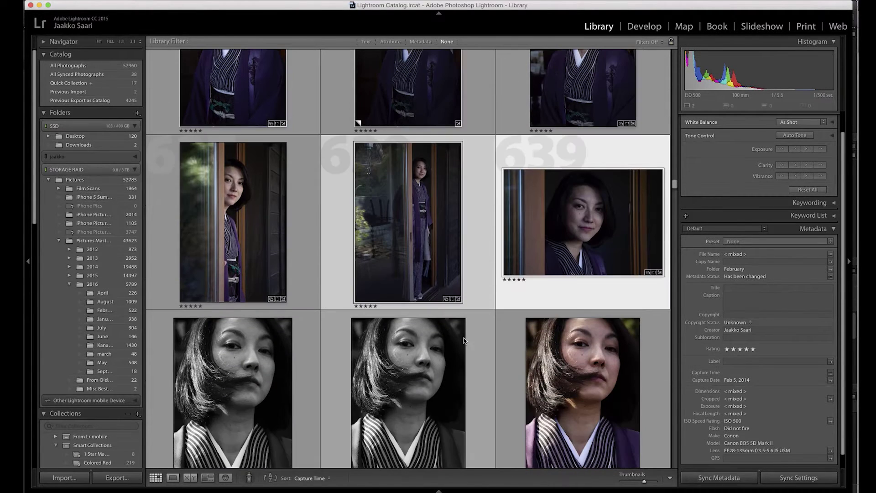
pyautogui.scroll(2, 464, 337)
pyautogui.scroll(1, 755, 191)
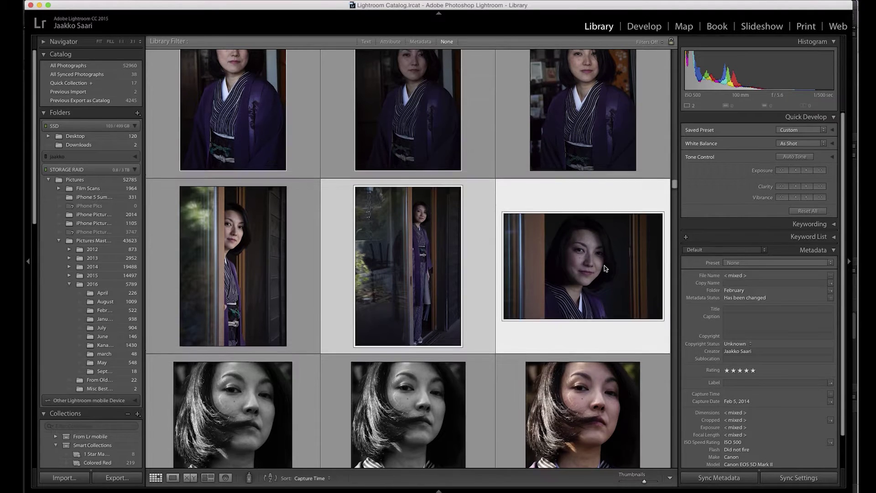
pyautogui.scroll(2, 605, 269)
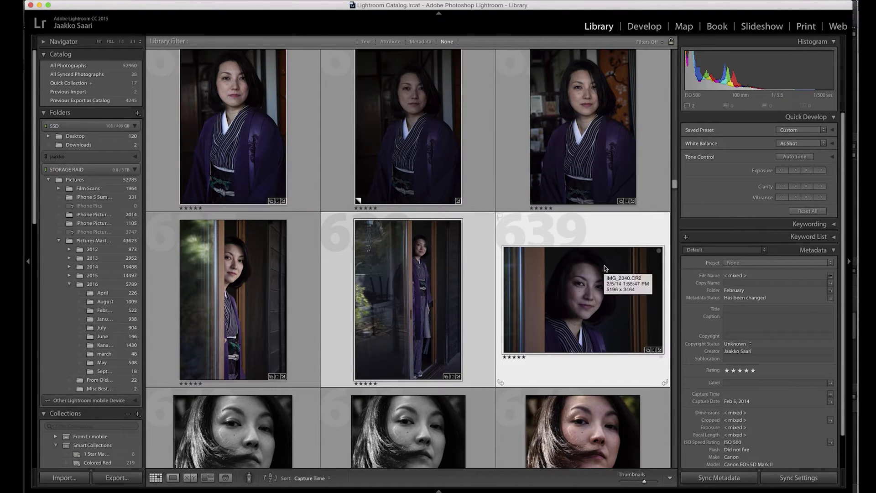
pyautogui.scroll(2, 604, 268)
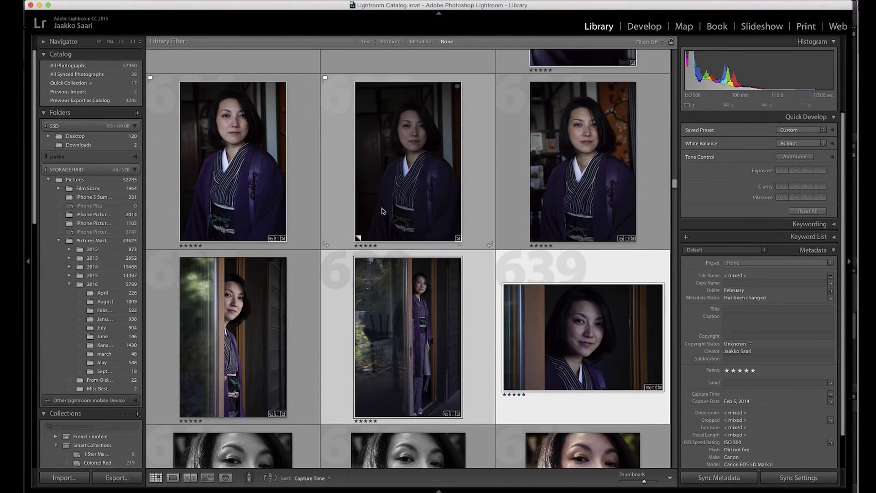
pyautogui.doubleClick(420, 189)
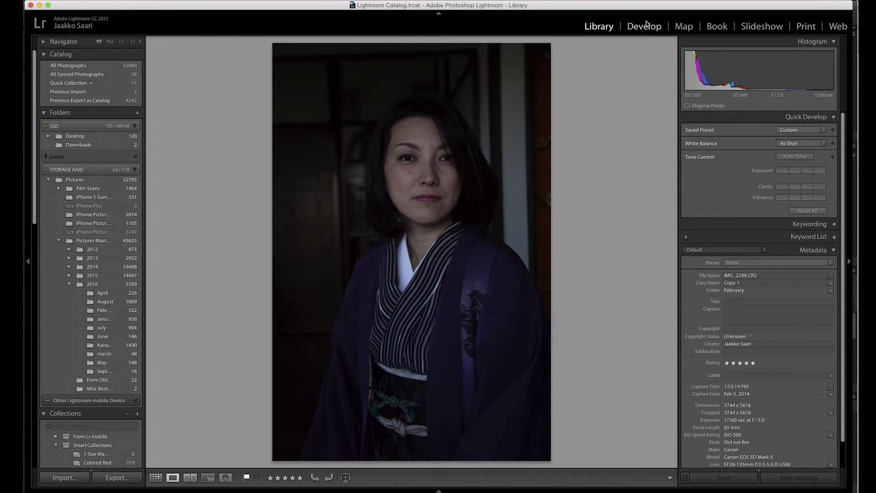
pyautogui.click(647, 25)
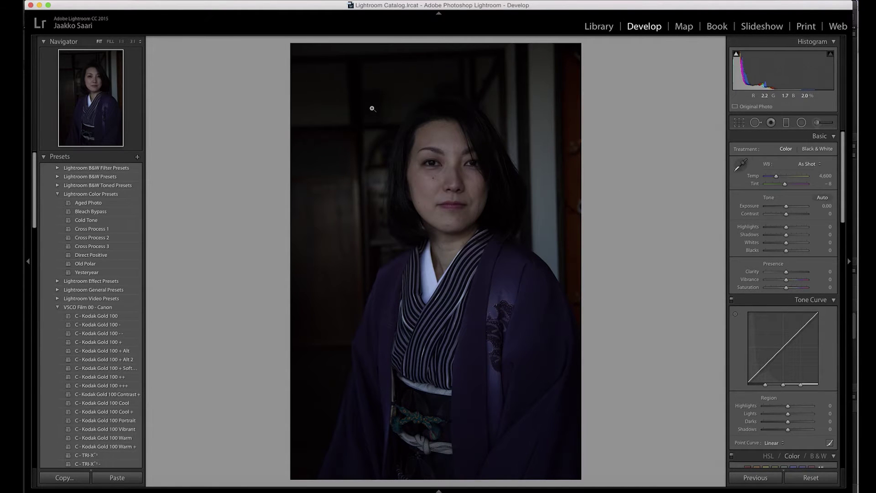
# Crop the portrait slightly tighter at its original proportions and reposition the woman within the crop frame.
pyautogui.press('r')
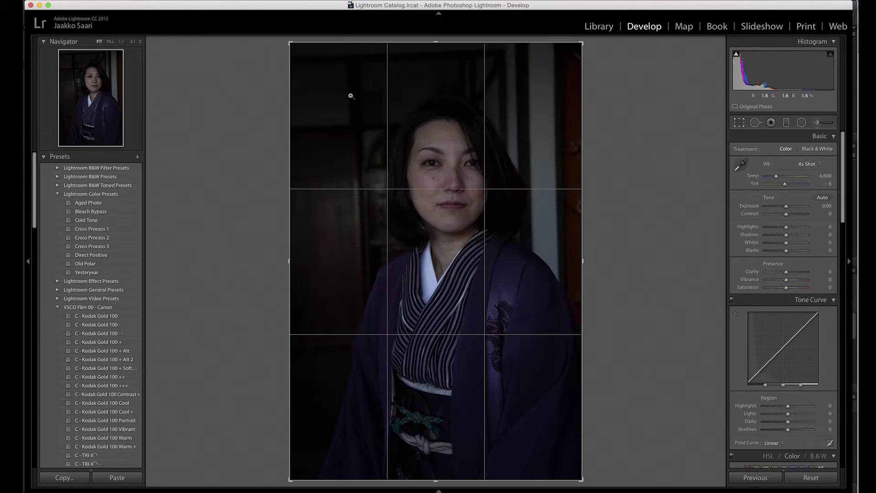
pyautogui.moveTo(289, 43); pyautogui.dragTo(297, 59)
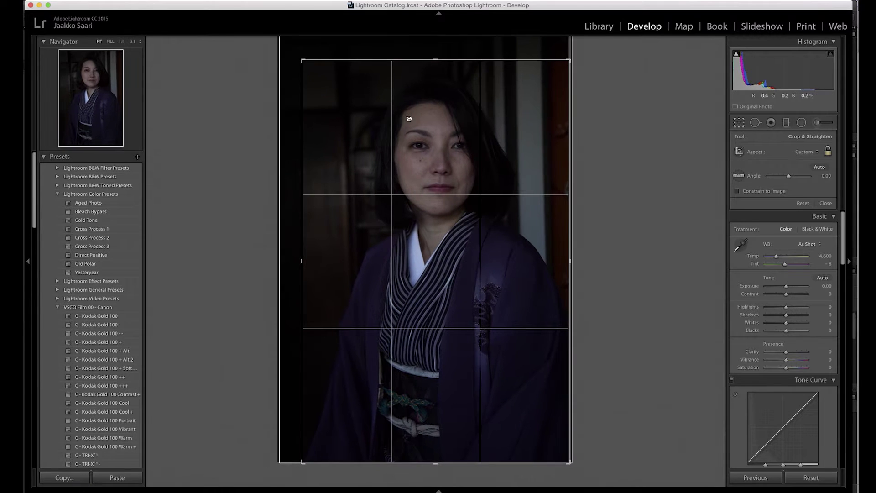
pyautogui.moveTo(405, 119); pyautogui.dragTo(415, 122)
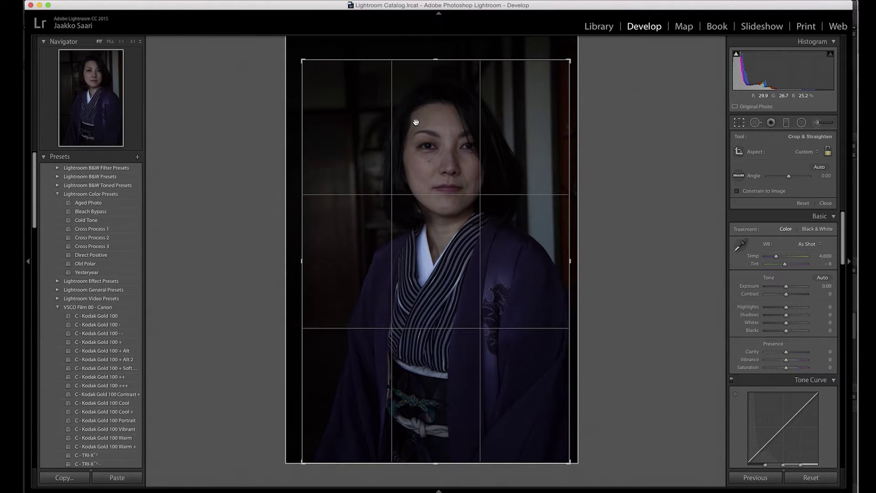
pyautogui.press('Return')
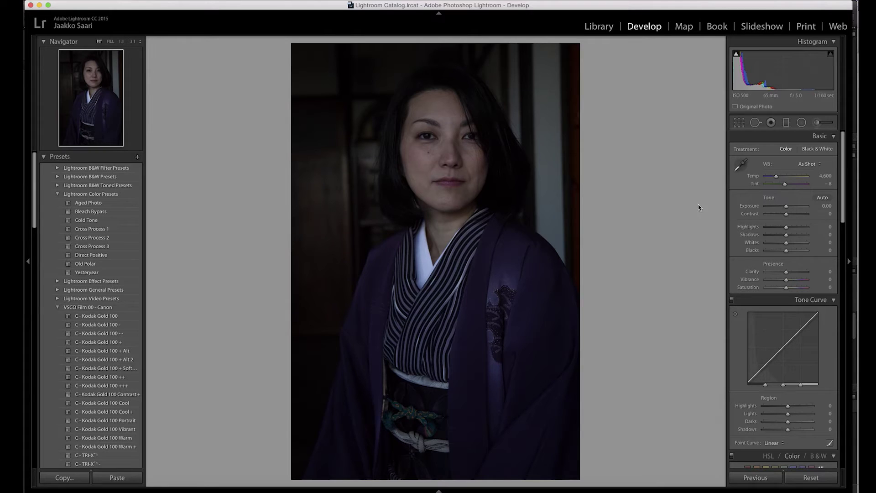
# Switch the portrait's white balance between Auto and As Shot to compare them, ending on As Shot.
pyautogui.click(805, 165)
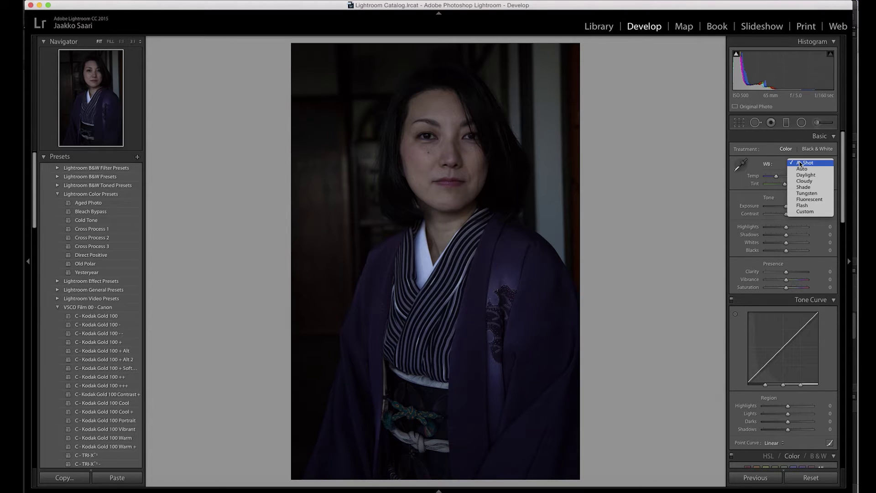
pyautogui.click(781, 165)
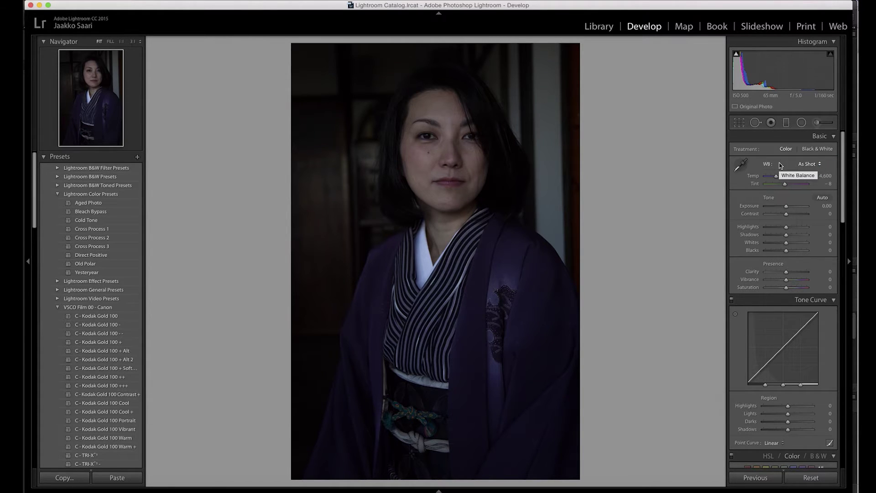
pyautogui.click(805, 165)
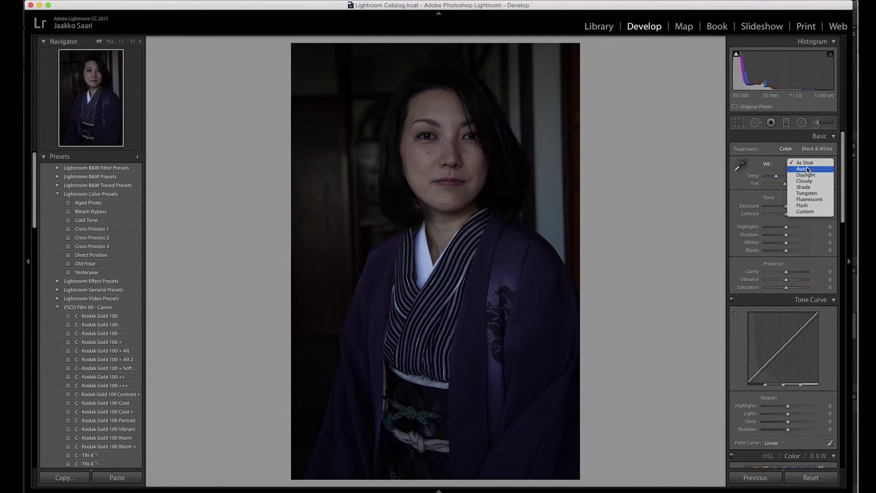
pyautogui.click(807, 168)
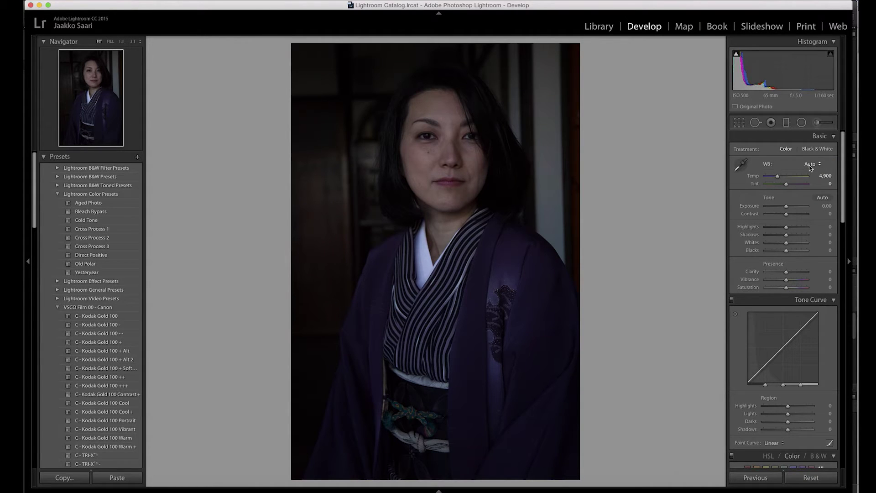
pyautogui.click(807, 165)
pyautogui.click(810, 157)
pyautogui.click(811, 165)
pyautogui.click(807, 169)
pyautogui.click(811, 165)
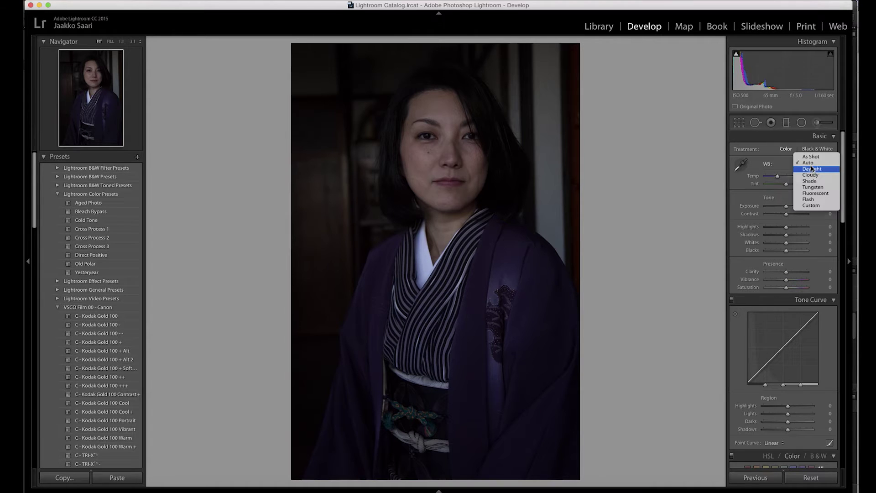
pyautogui.click(812, 159)
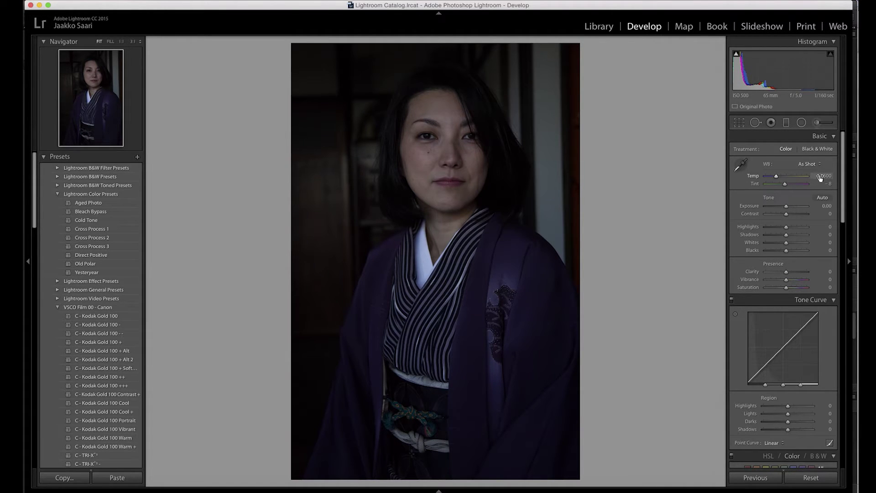
# Set the portrait's white balance to Auto, try a small tint shift and leave the tint at 0.
pyautogui.click(811, 165)
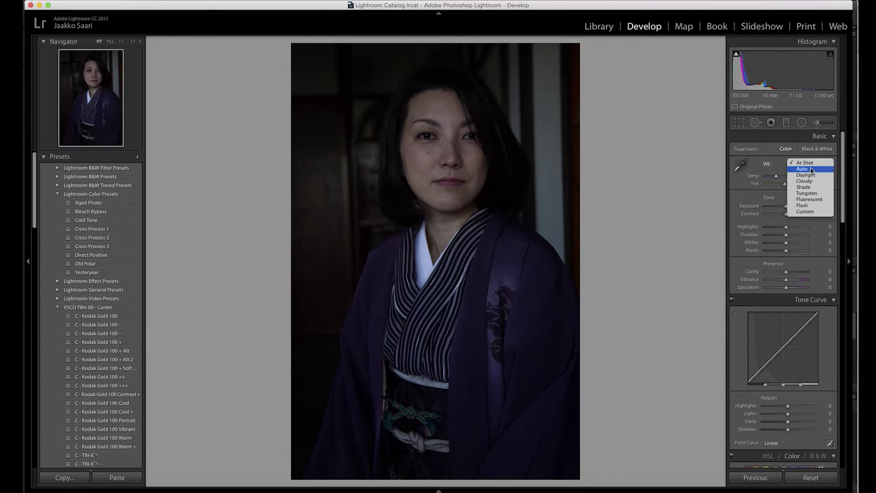
pyautogui.click(812, 169)
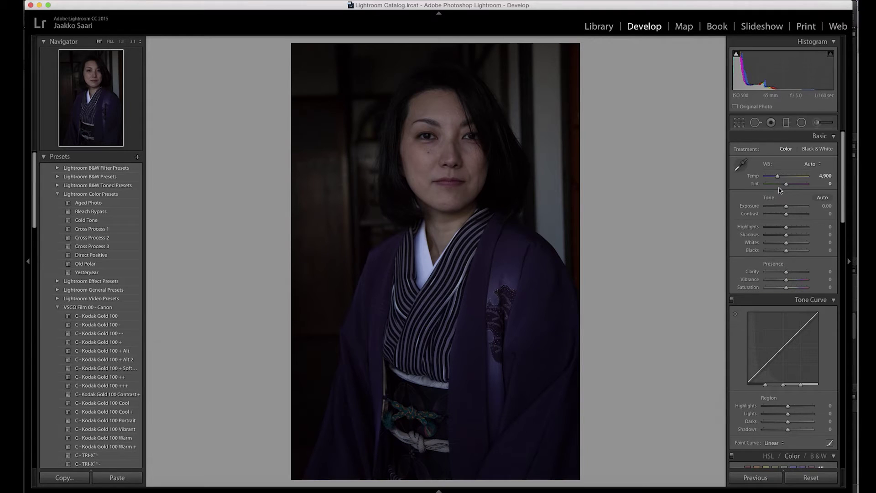
pyautogui.moveTo(786, 184); pyautogui.dragTo(790, 189)
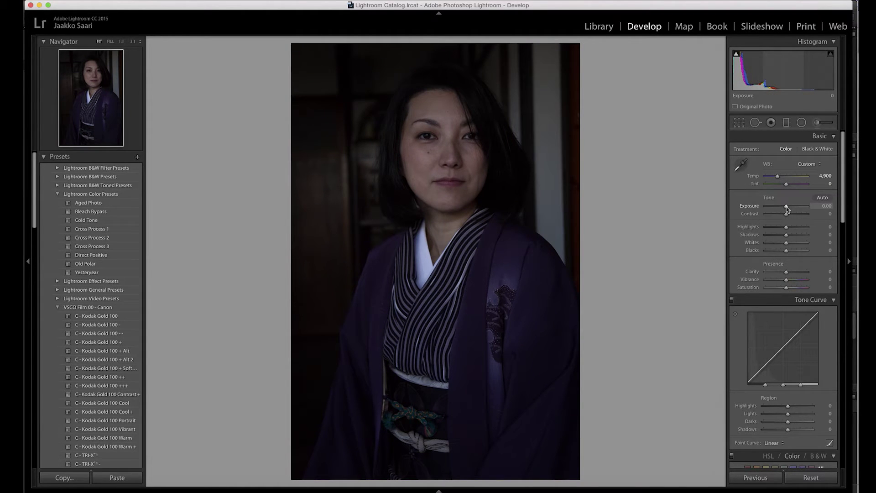
# Raise the portrait's exposure to +0.85 and check the woman's forehead and eyes at full magnification.
pyautogui.moveTo(787, 207); pyautogui.dragTo(794, 210)
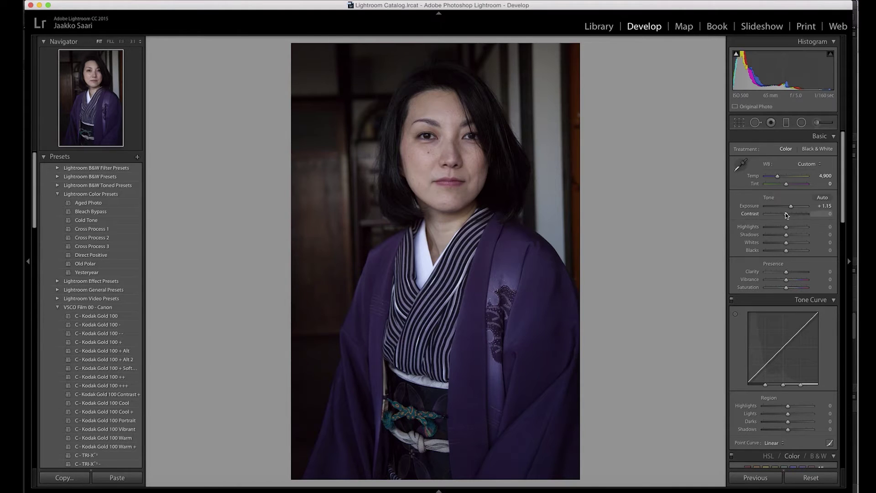
pyautogui.moveTo(791, 207); pyautogui.dragTo(790, 206)
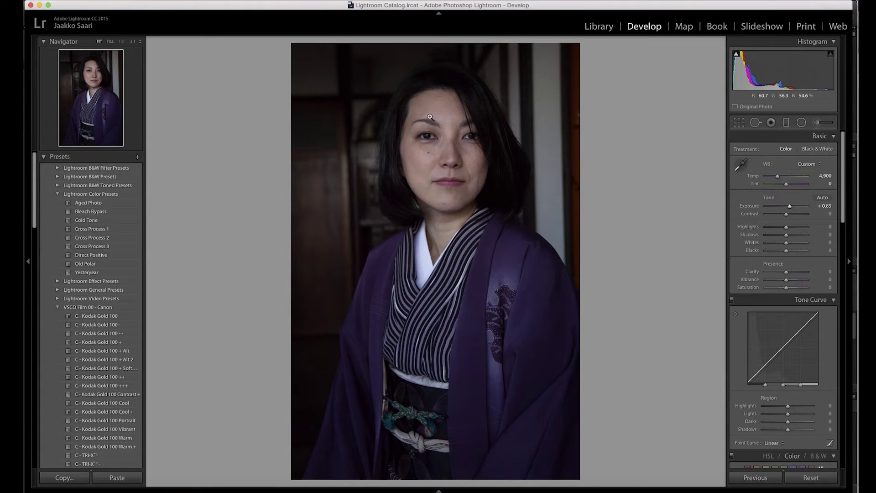
pyautogui.click(426, 165)
pyautogui.moveTo(426, 111); pyautogui.dragTo(514, 179)
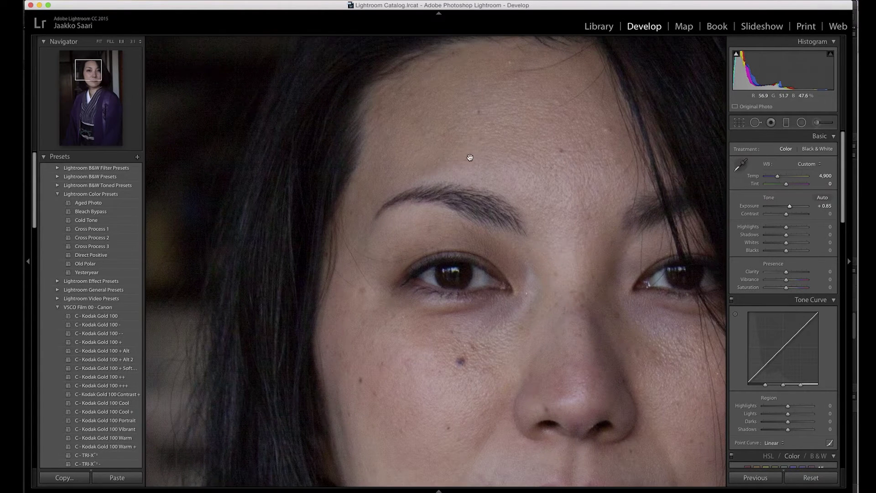
pyautogui.click(337, 176)
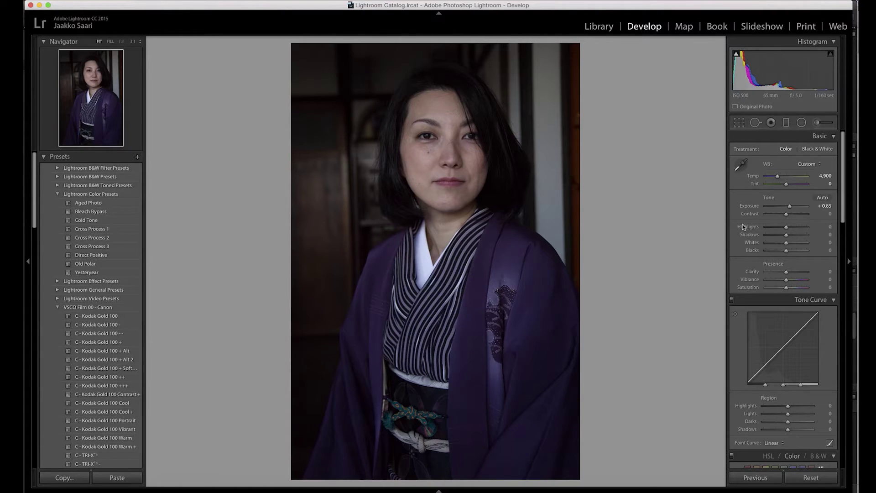
# Raise the portrait's contrast to +17 and lift the tone curve's darks to +4.
pyautogui.moveTo(786, 214); pyautogui.dragTo(792, 218)
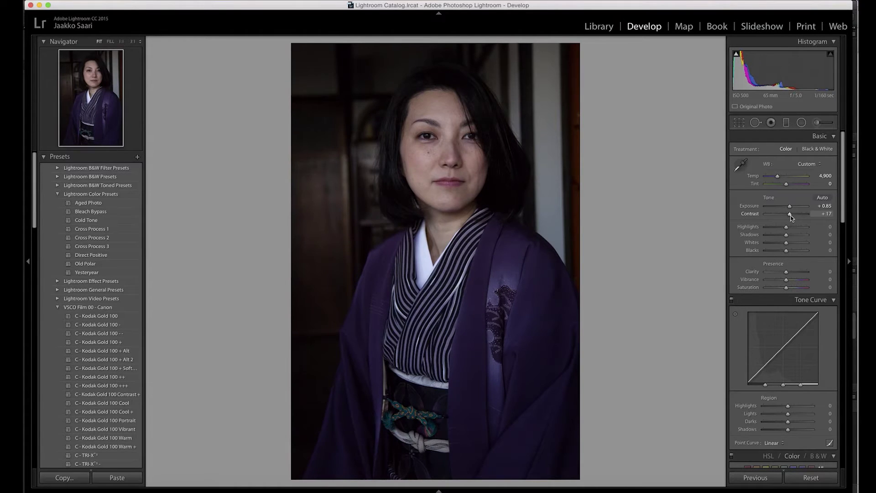
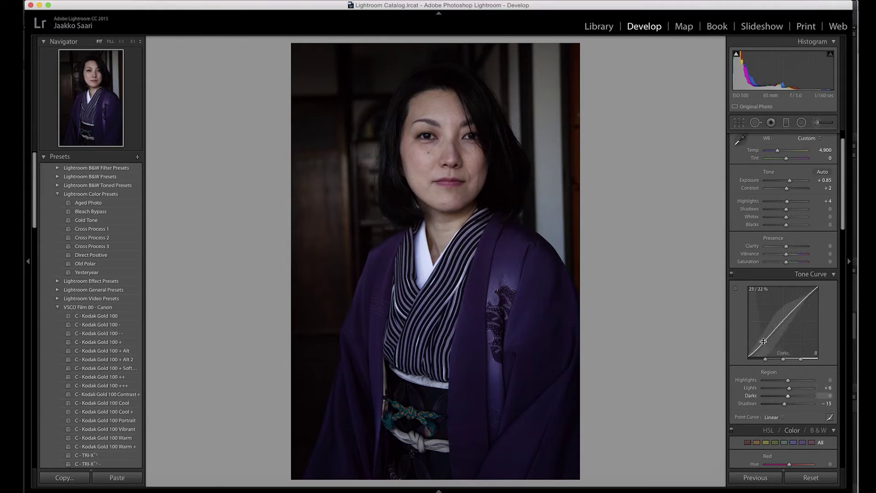
pyautogui.moveTo(763, 342); pyautogui.dragTo(764, 337)
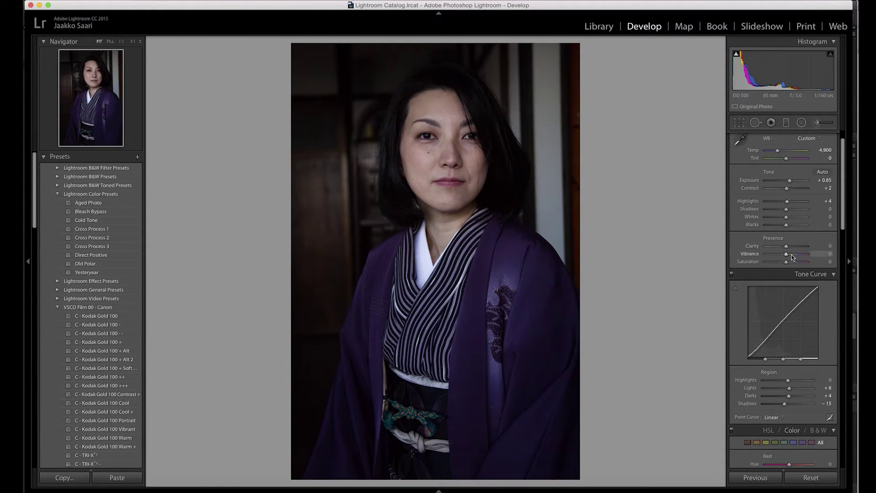
# Test the vibrance and saturation adjustments, and raise the saturation of the reds to about +23.
pyautogui.moveTo(790, 254); pyautogui.dragTo(789, 264)
pyautogui.moveTo(842, 219); pyautogui.dragTo(841, 280)
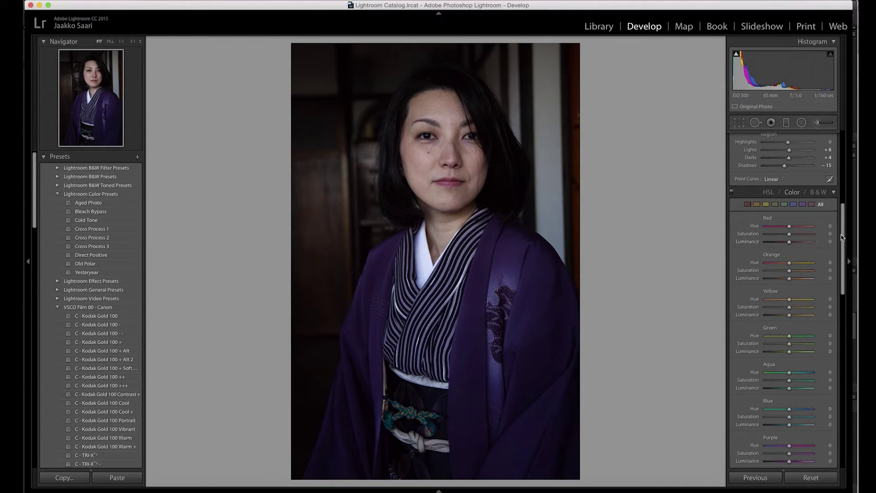
pyautogui.moveTo(842, 235); pyautogui.dragTo(841, 245)
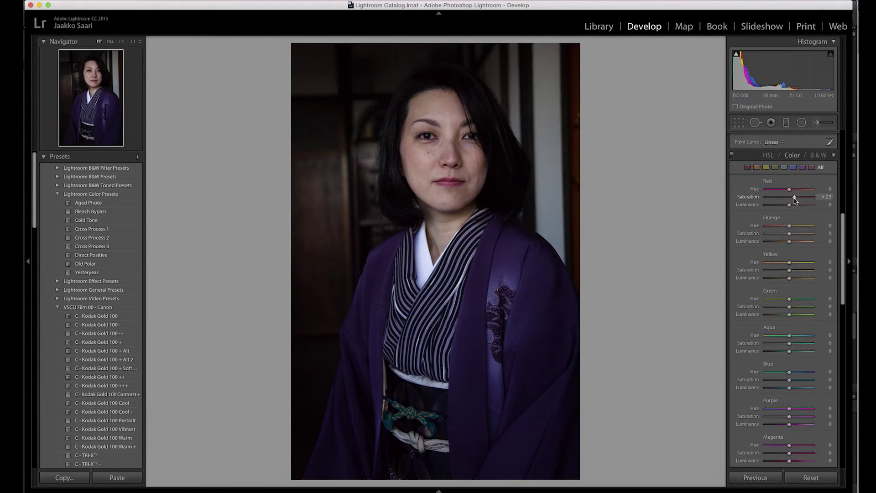
pyautogui.moveTo(802, 199); pyautogui.dragTo(797, 201)
pyautogui.moveTo(797, 202); pyautogui.dragTo(794, 201)
# Examine the image noise in the detail preview and at full magnification in the dark background beside the hair.
pyautogui.scroll(-10, 846, 261)
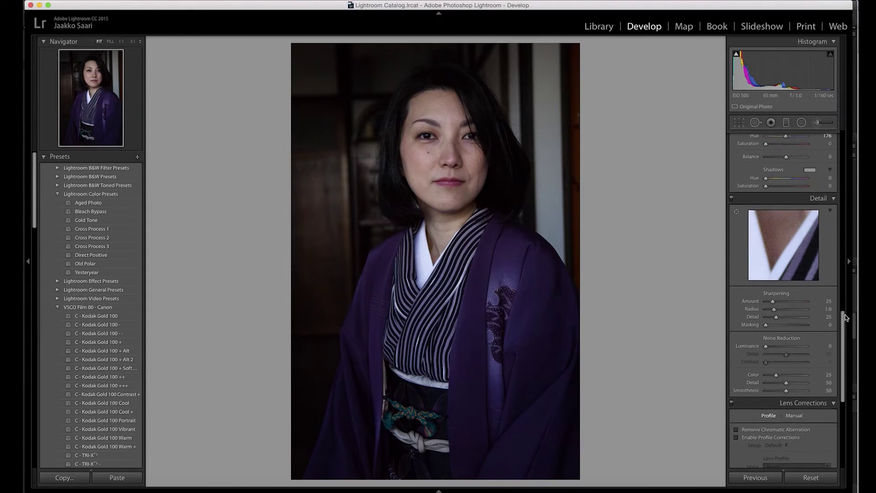
pyautogui.scroll(-1, 846, 318)
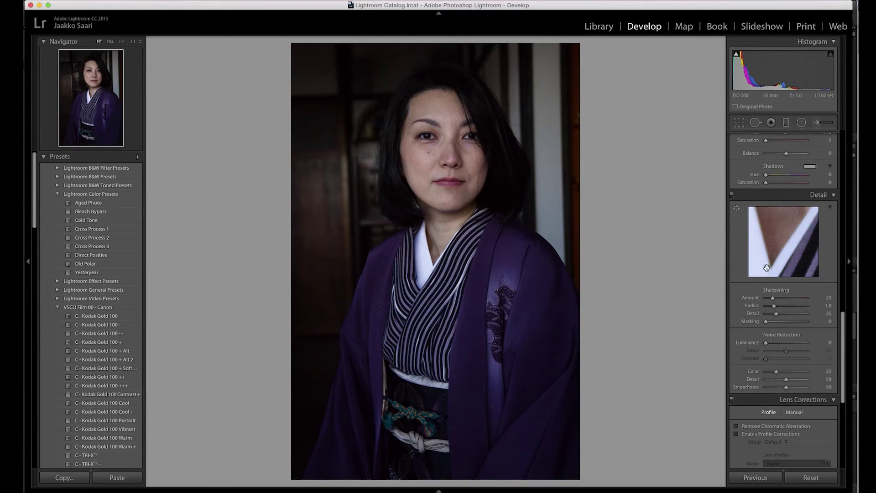
pyautogui.moveTo(767, 268); pyautogui.dragTo(799, 242)
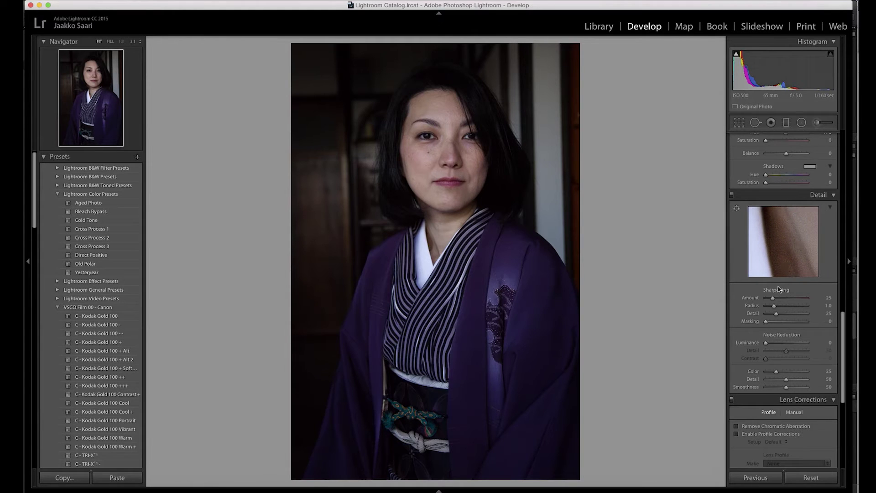
pyautogui.click(354, 169)
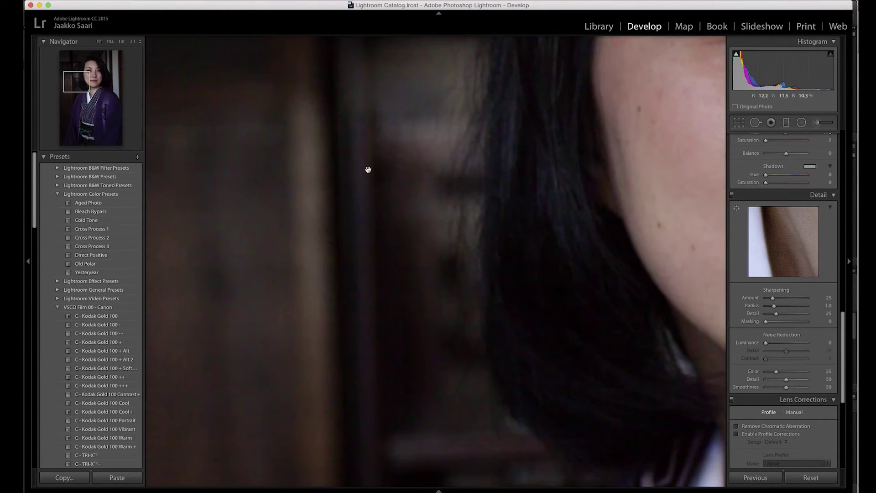
pyautogui.scroll(2, 392, 213)
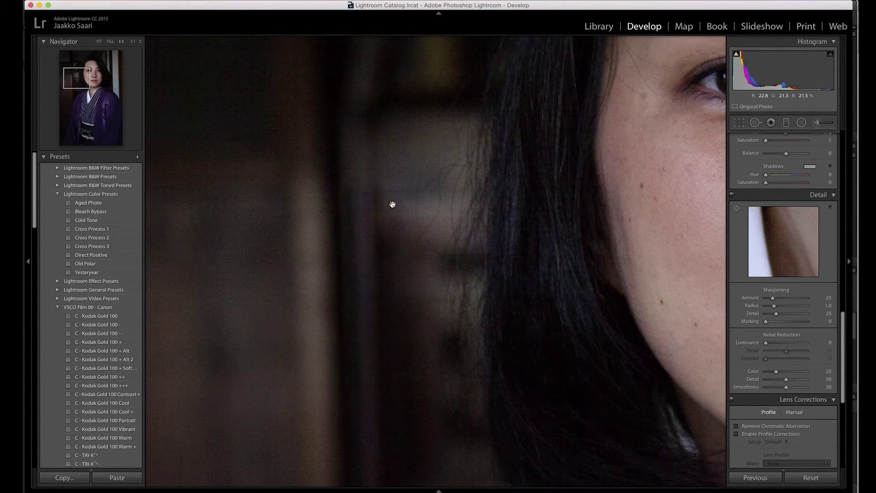
pyautogui.click(392, 204)
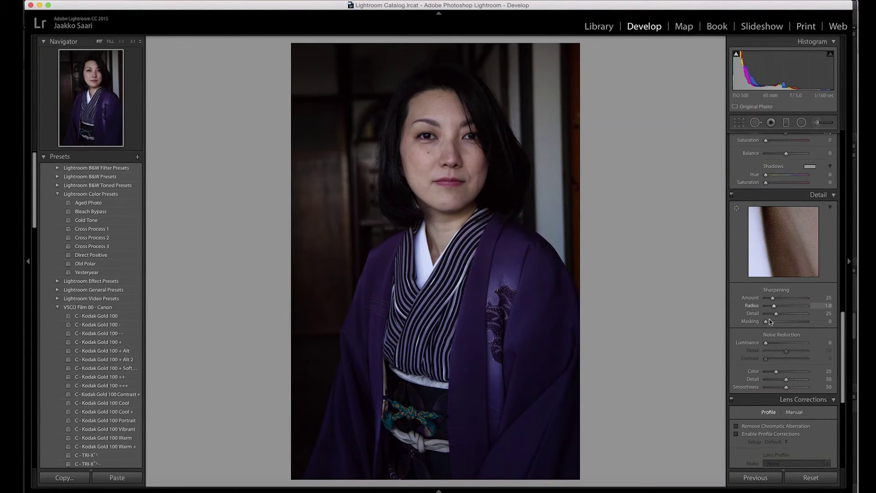
# Try luminance and color noise reduction of 37 each, check the dark background enlarged and reset both values.
pyautogui.moveTo(774, 345); pyautogui.dragTo(780, 346)
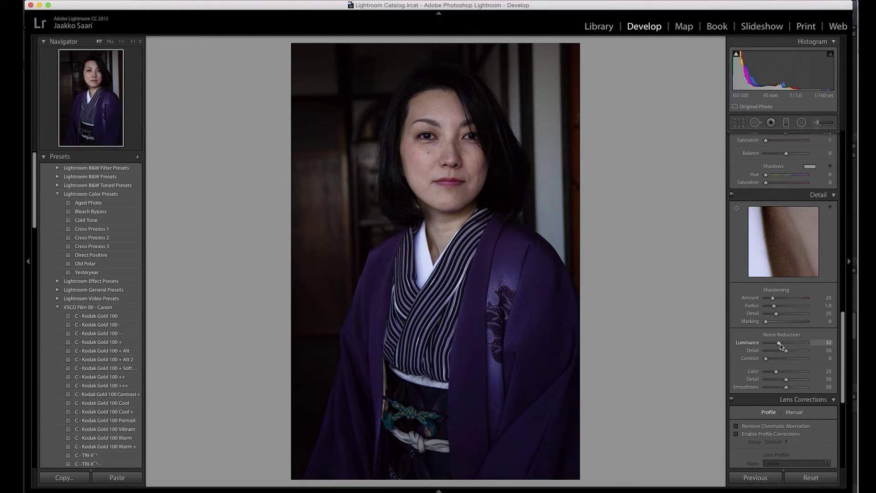
pyautogui.moveTo(779, 346); pyautogui.dragTo(783, 373)
pyautogui.click(313, 156)
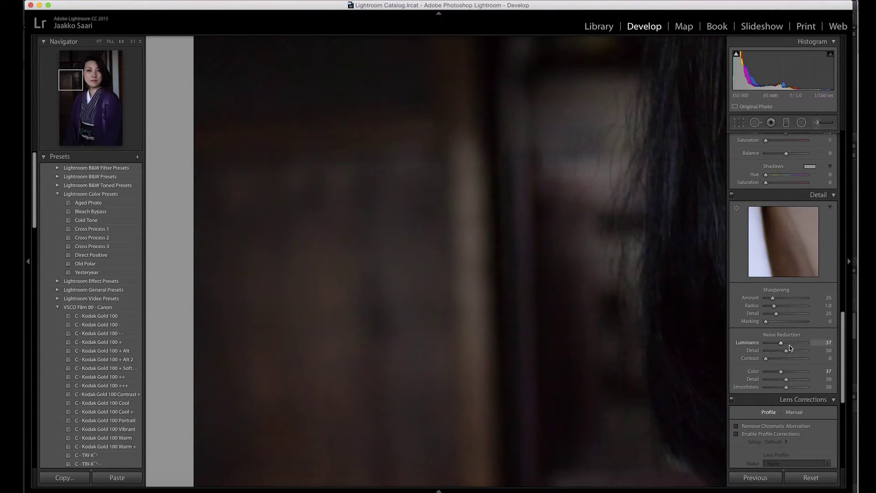
pyautogui.doubleClick(759, 343)
pyautogui.doubleClick(756, 372)
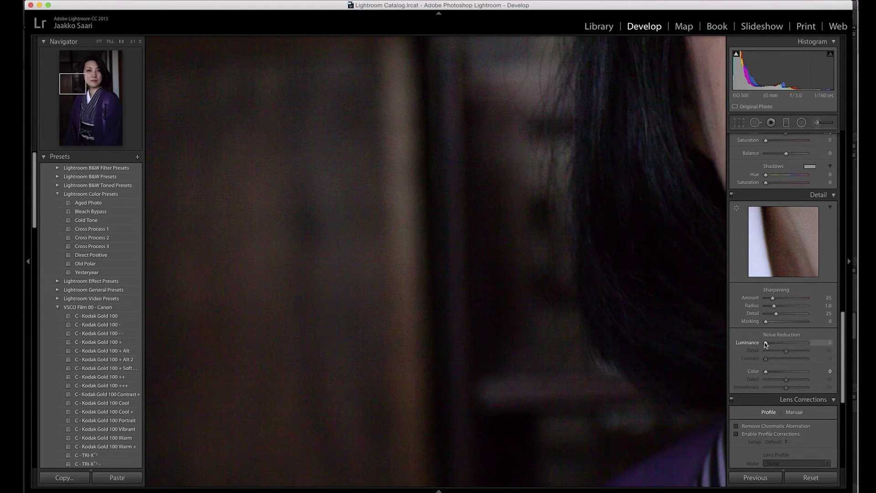
# Set noise reduction to 30 for luminance and 36 for color, and set the sharpening amount to 52.
pyautogui.moveTo(777, 371); pyautogui.dragTo(782, 374)
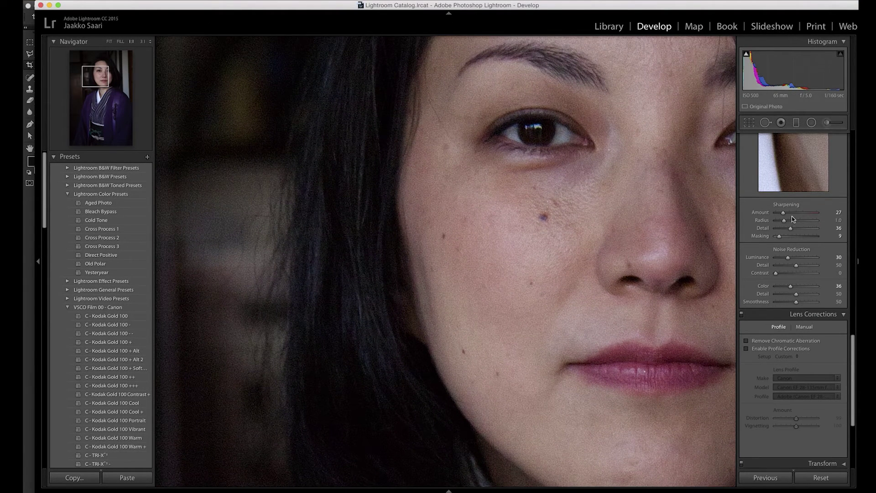
pyautogui.moveTo(785, 215); pyautogui.dragTo(783, 215)
pyautogui.moveTo(783, 213); pyautogui.dragTo(786, 214)
pyautogui.moveTo(785, 223)
pyautogui.mouseDown()
pyautogui.moveTo(792, 231)
pyautogui.moveTo(786, 238)
pyautogui.mouseUp()
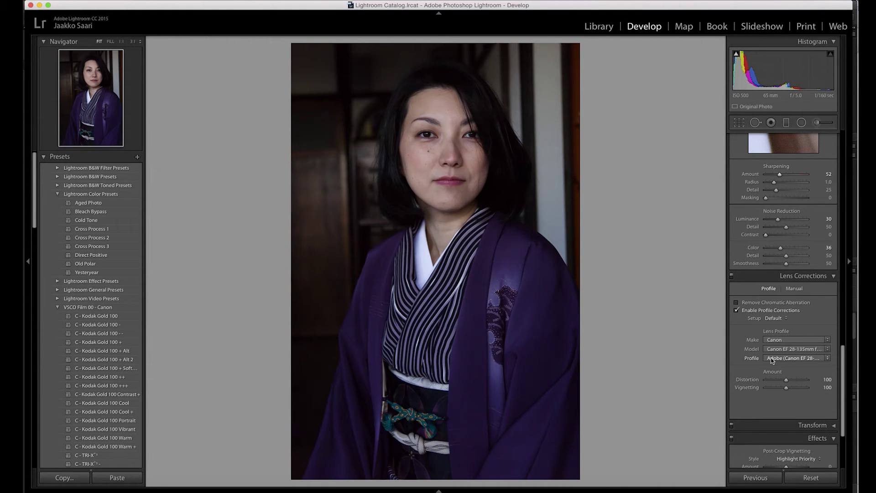
# Set the lens profile's distortion correction to 99 and compare the portrait with and without profile corrections, leaving them disabled.
pyautogui.moveTo(787, 380)
pyautogui.mouseDown()
pyautogui.moveTo(776, 379)
pyautogui.moveTo(794, 380)
pyautogui.moveTo(786, 380)
pyautogui.mouseUp()
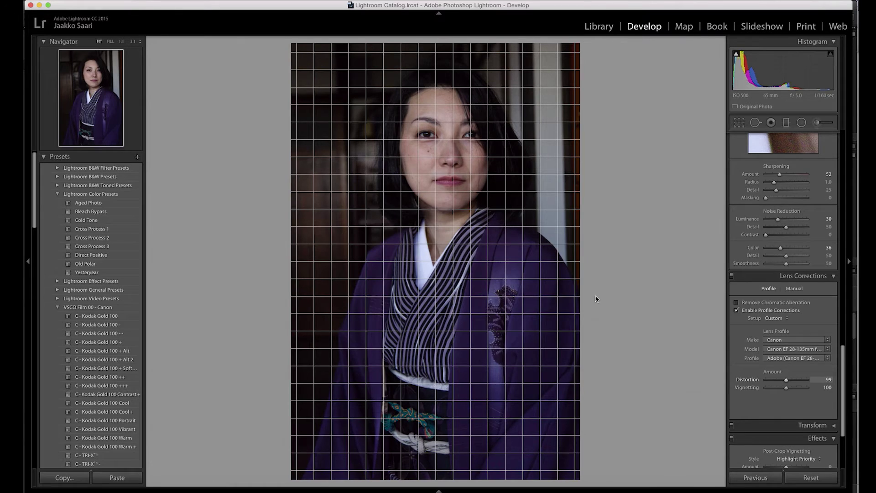
pyautogui.moveTo(596, 299); pyautogui.dragTo(685, 307)
pyautogui.scroll(-1, 742, 352)
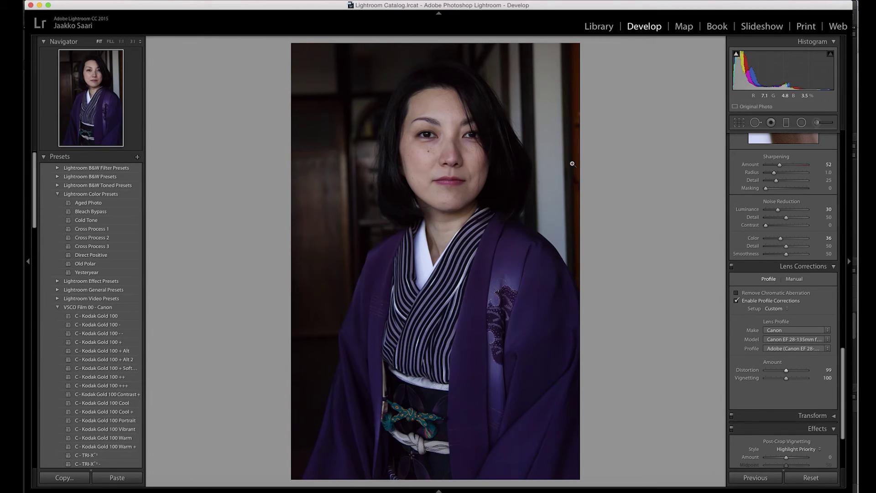
pyautogui.click(736, 301)
pyautogui.click(737, 301)
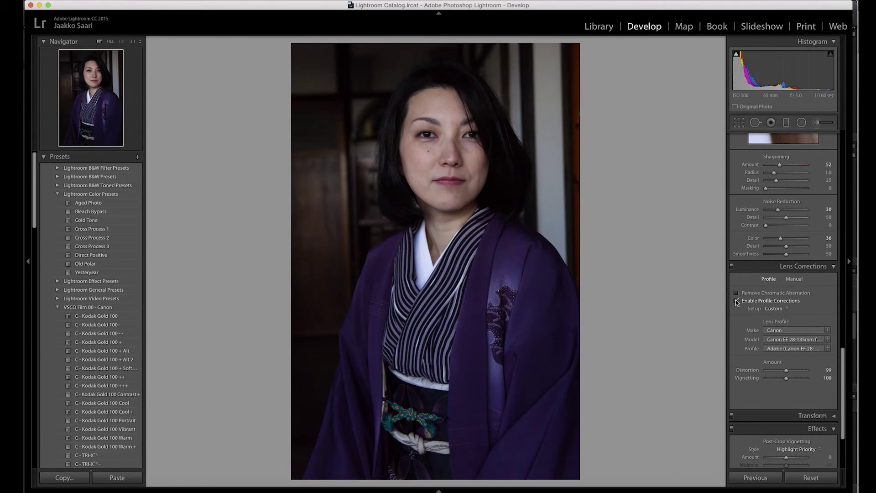
pyautogui.click(736, 301)
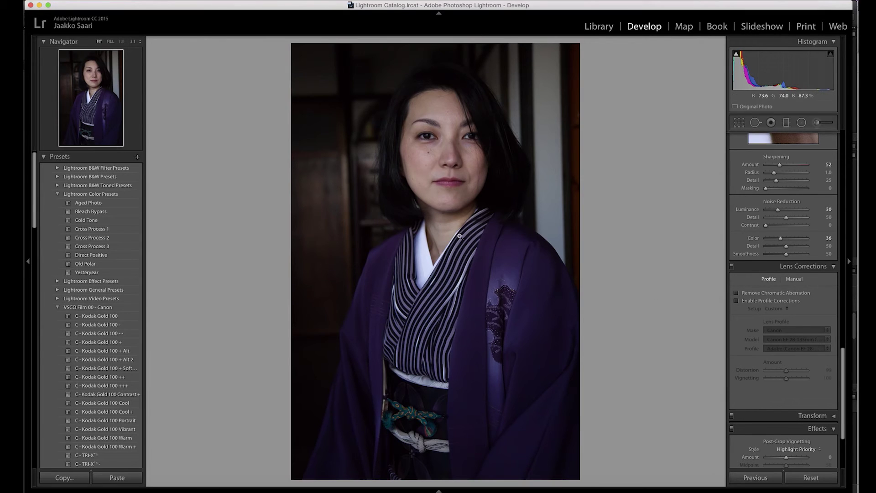
# Add a slight dark post-crop vignette to the portrait with an amount of -9.
pyautogui.scroll(-5, 746, 328)
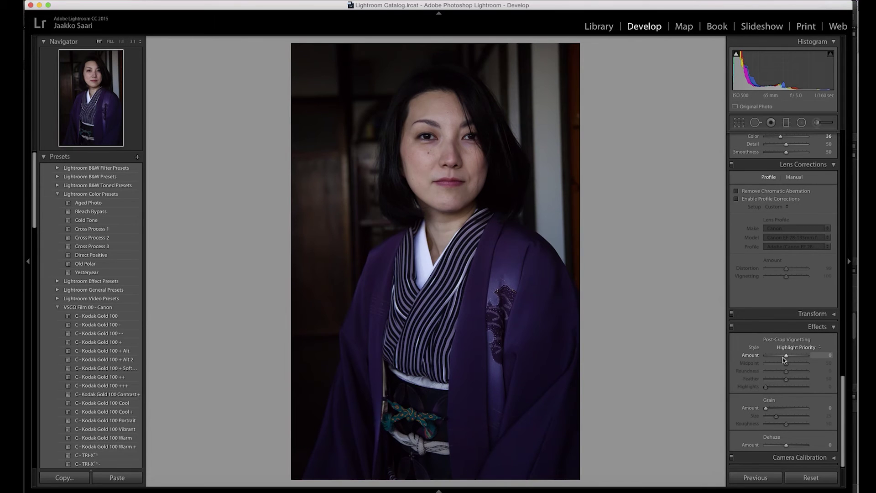
pyautogui.moveTo(784, 358)
pyautogui.mouseDown()
pyautogui.moveTo(776, 356)
pyautogui.moveTo(796, 357)
pyautogui.moveTo(785, 358)
pyautogui.mouseUp()
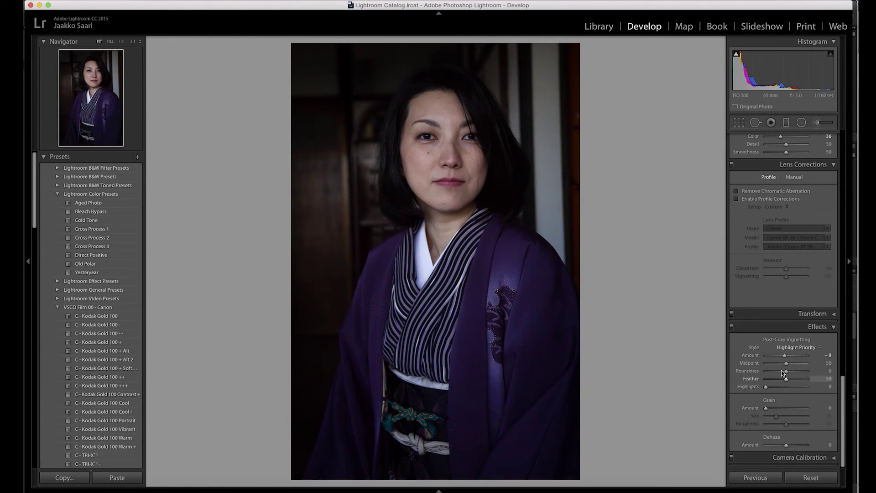
# Try film grain on the portrait with an amount of 23 and a size of 14, checking the dark background enlarged.
pyautogui.moveTo(769, 410); pyautogui.dragTo(784, 411)
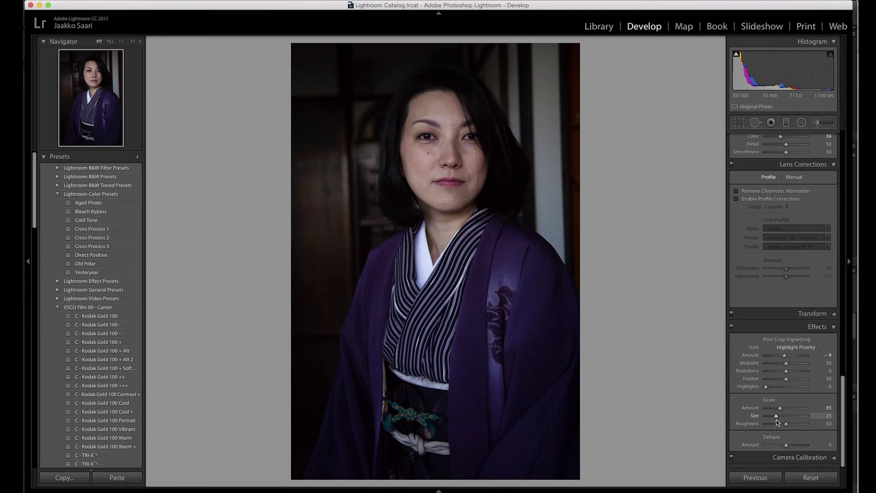
pyautogui.moveTo(777, 418); pyautogui.dragTo(772, 417)
pyautogui.scroll(5, 774, 265)
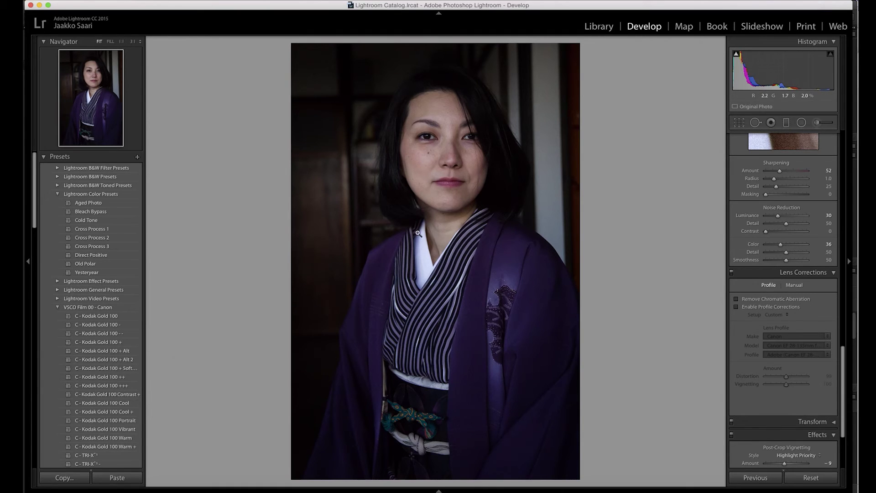
pyautogui.scroll(-5, 780, 319)
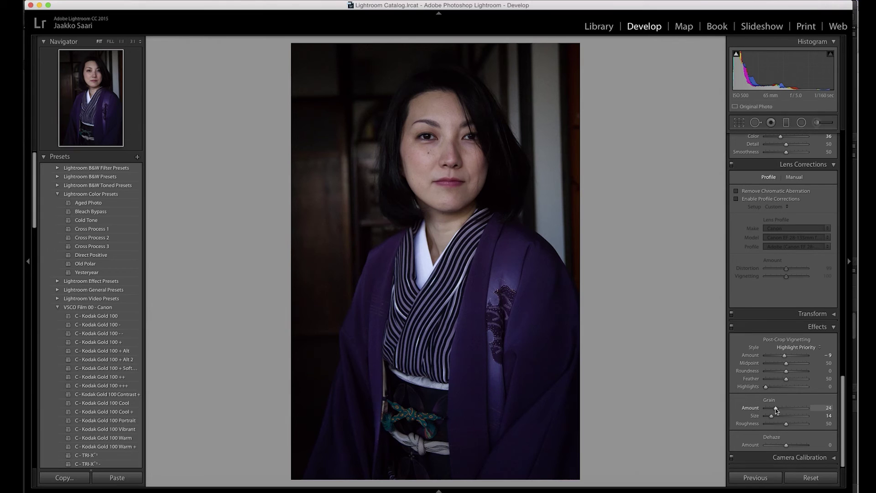
pyautogui.click(354, 220)
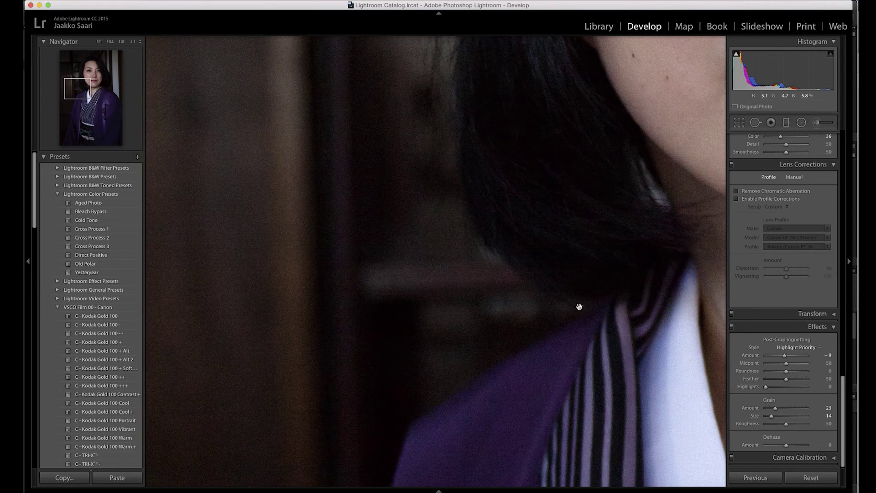
# Set the grain to amount 32, size 29 and roughness 27, and inspect it enlarged on the background and face.
pyautogui.click(778, 416)
pyautogui.moveTo(778, 415)
pyautogui.mouseDown()
pyautogui.moveTo(779, 409)
pyautogui.moveTo(779, 424)
pyautogui.mouseUp()
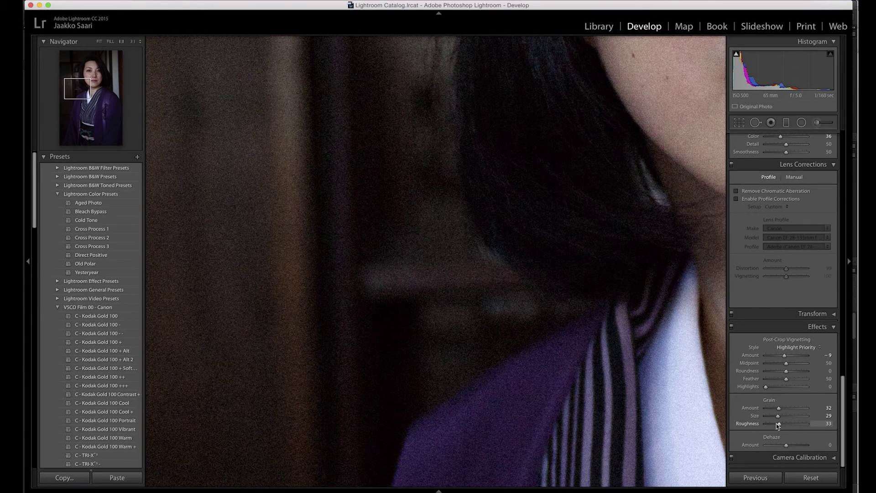
pyautogui.click(537, 290)
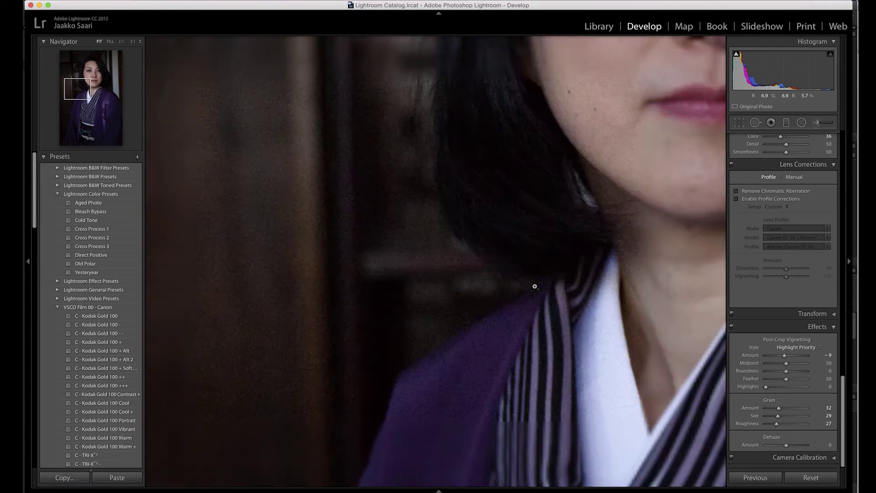
pyautogui.click(386, 198)
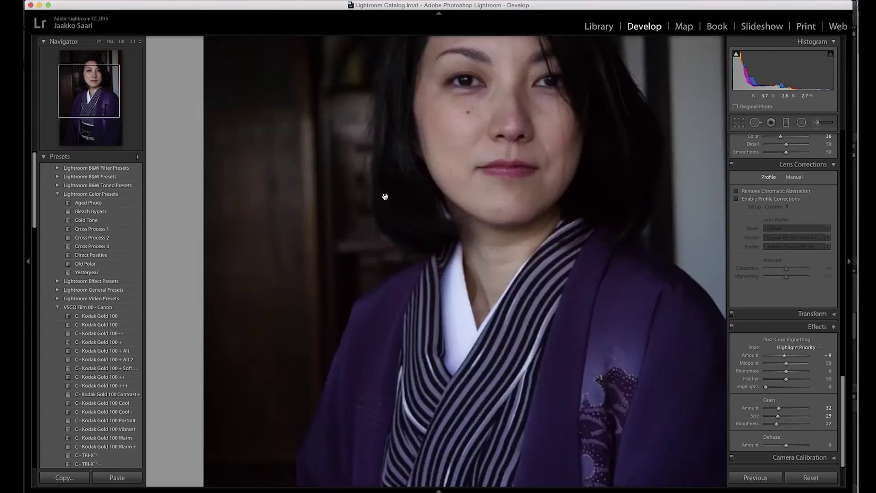
pyautogui.moveTo(361, 128); pyautogui.dragTo(390, 305)
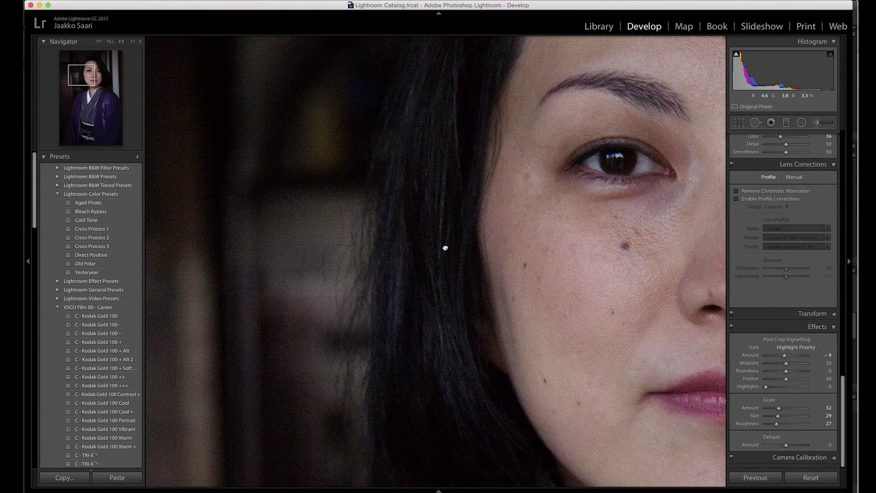
pyautogui.click(446, 251)
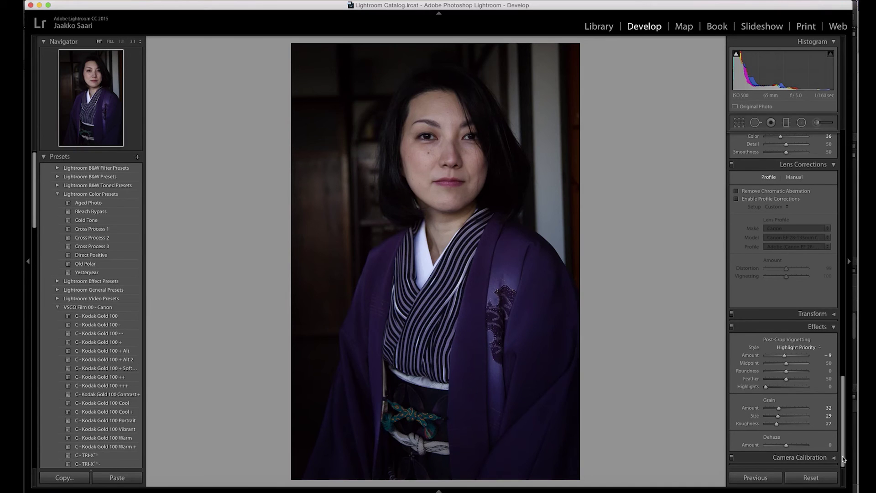
# Preview the developed portrait full screen, enlarge the face, and return to the whole photo in the Develop view.
pyautogui.moveTo(843, 411); pyautogui.dragTo(841, 165)
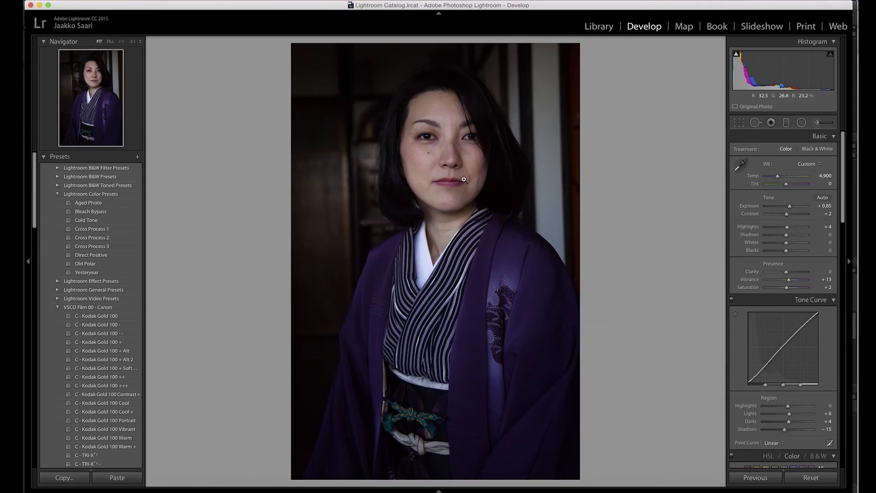
pyautogui.press('f')
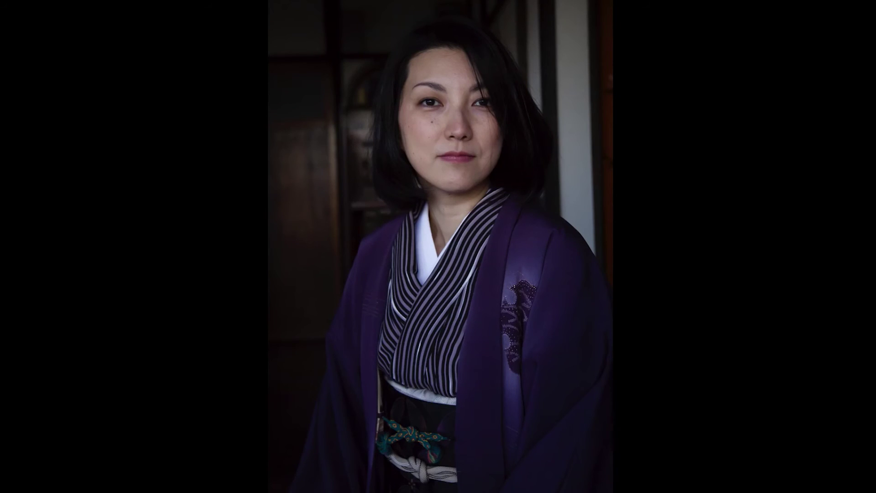
pyautogui.press('Right')
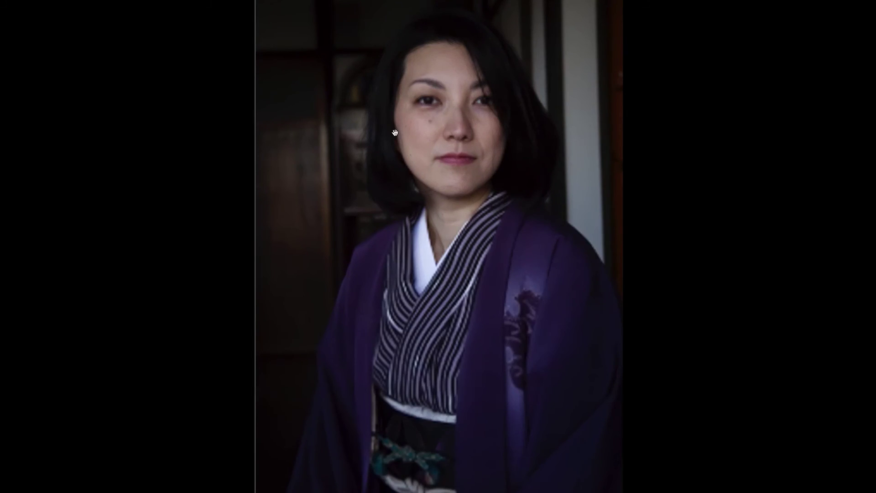
pyautogui.click(388, 153)
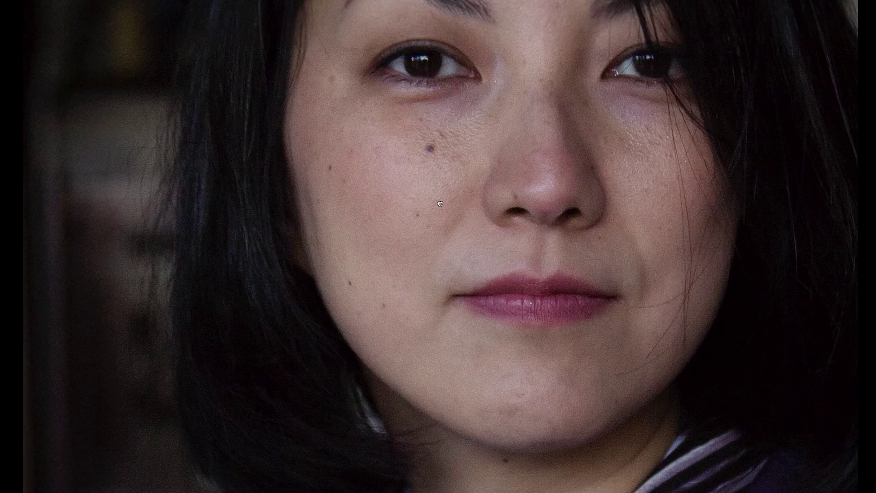
pyautogui.press('f')
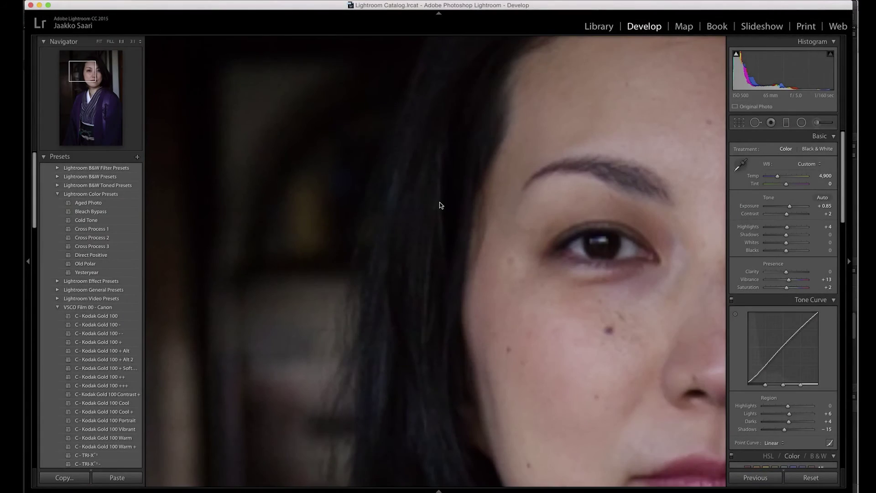
pyautogui.press('z')
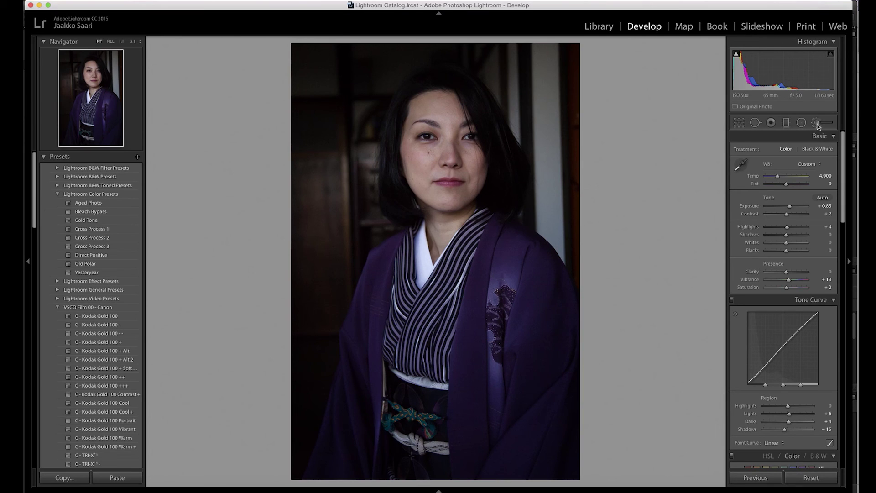
pyautogui.moveTo(845, 162)
pyautogui.mouseDown()
pyautogui.moveTo(844, 170)
pyautogui.moveTo(844, 156)
pyautogui.mouseUp()
pyautogui.scroll(-2, 842, 141)
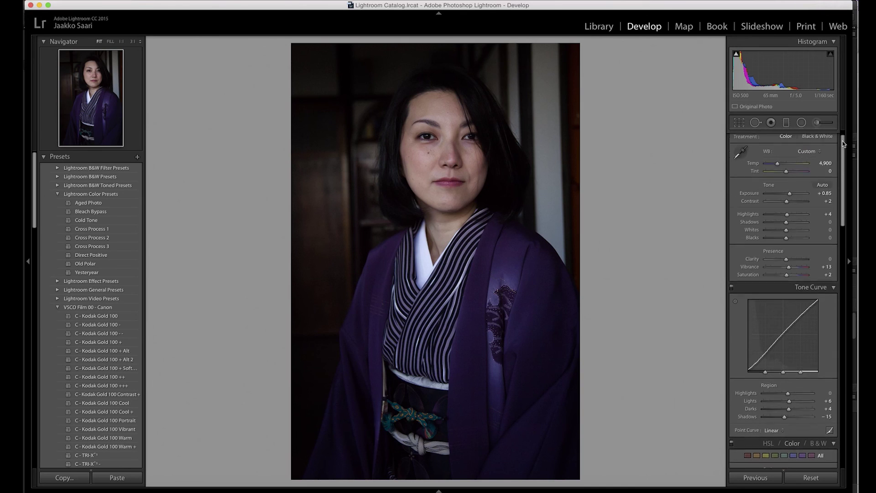
pyautogui.scroll(2, 843, 141)
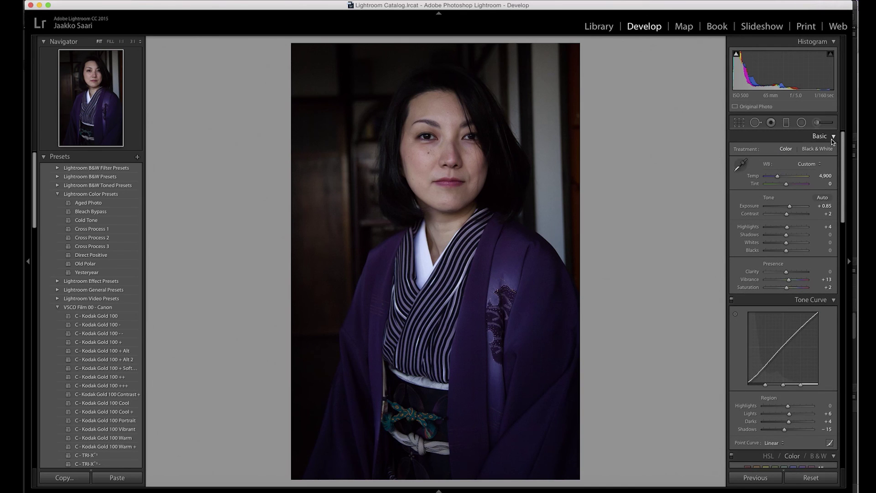